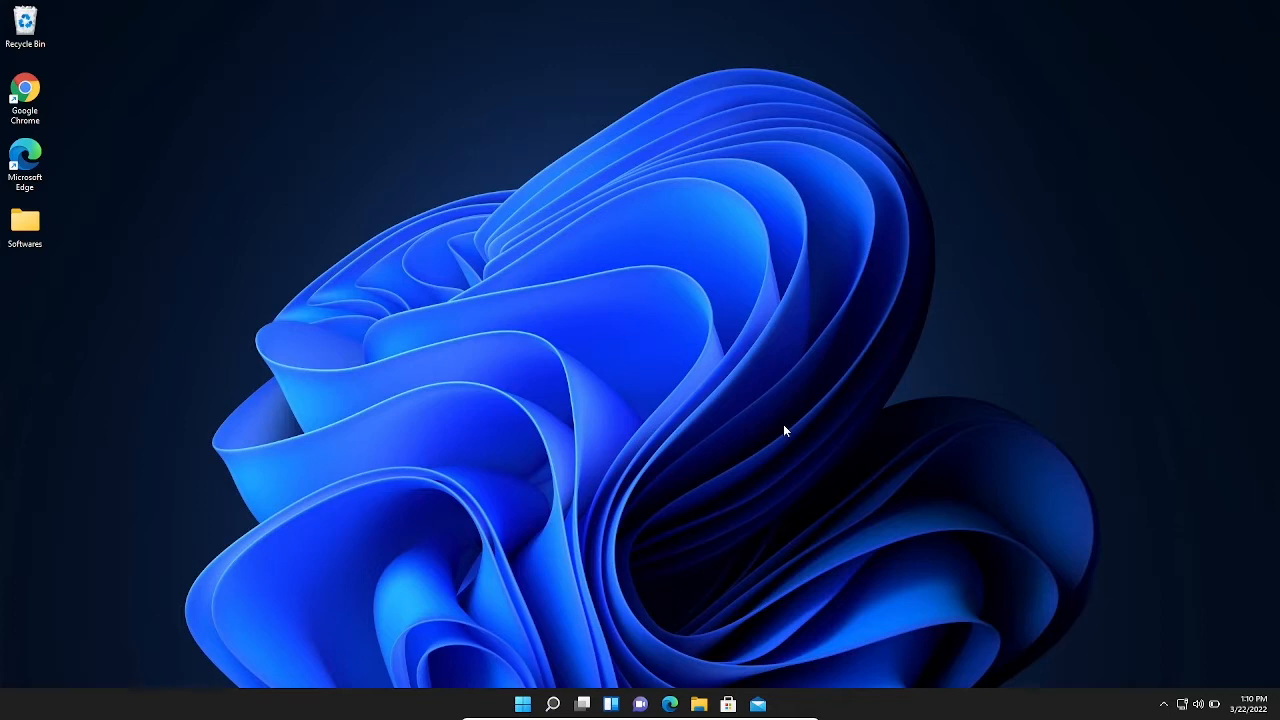
Step: In Google Chrome, search for OBS Studio and download its Windows version from obsproject.com
double_click(25, 95)
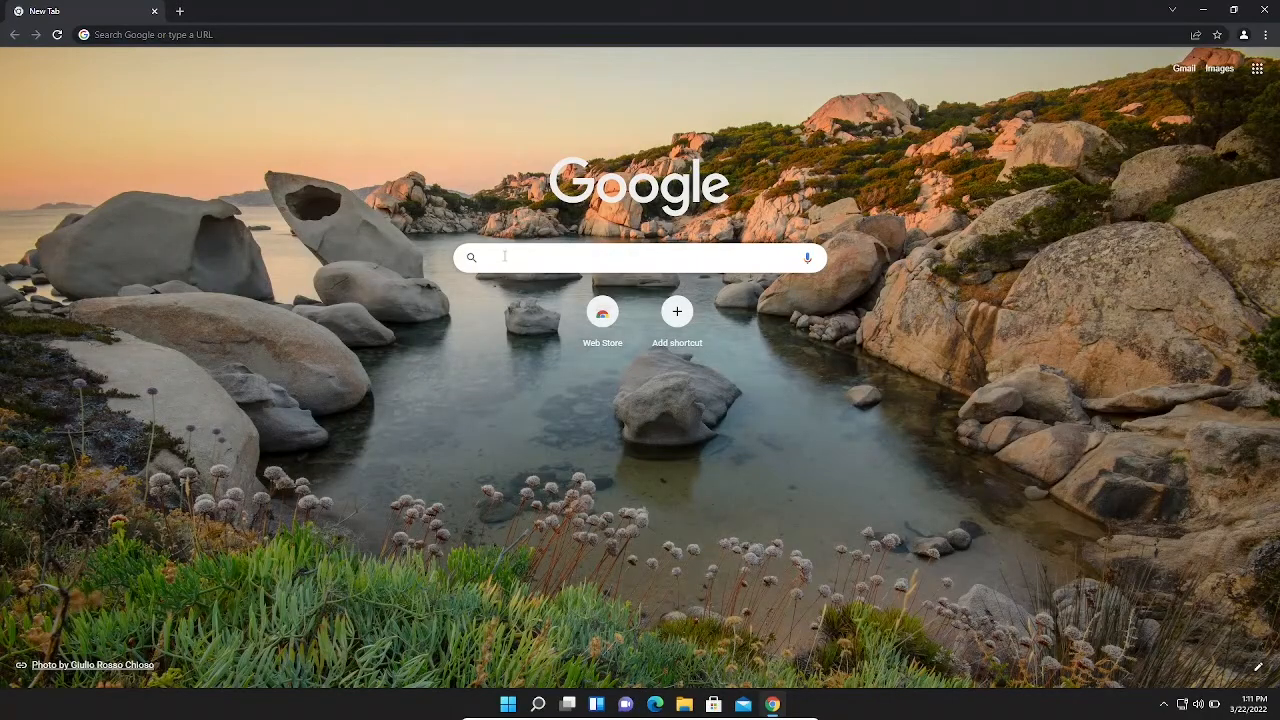
type("obs")
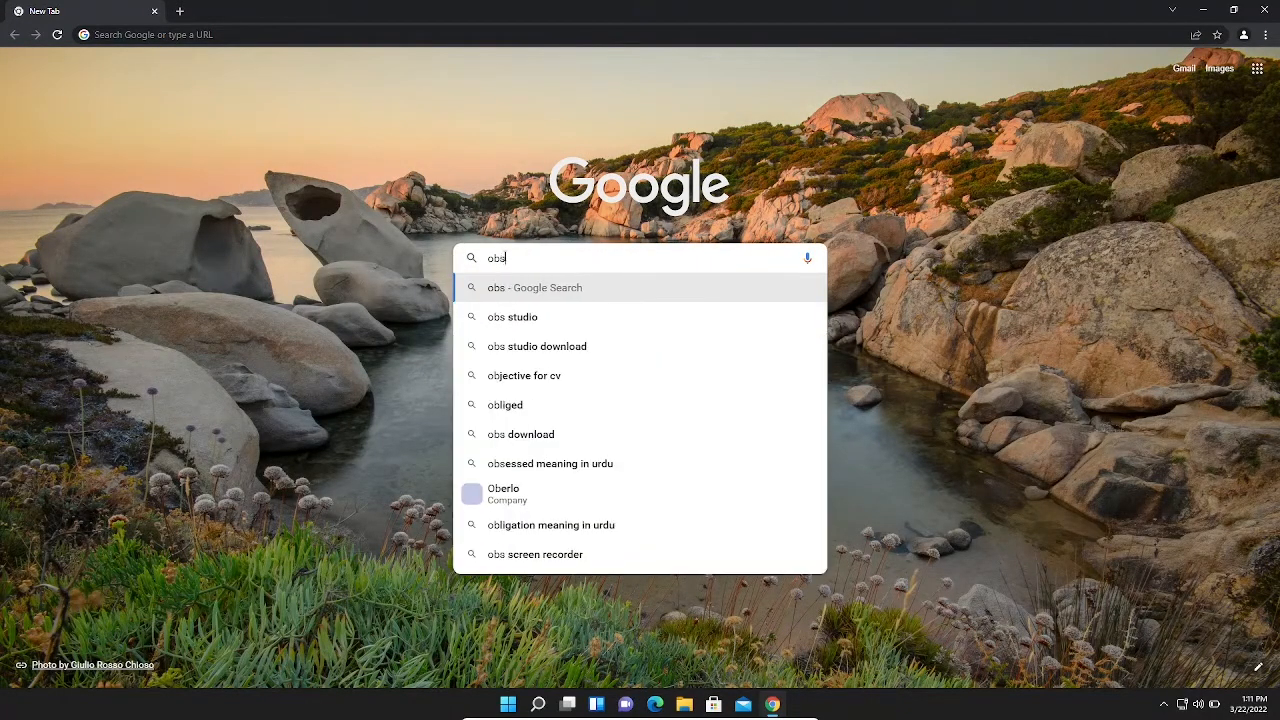
key("Down")
key("Return")
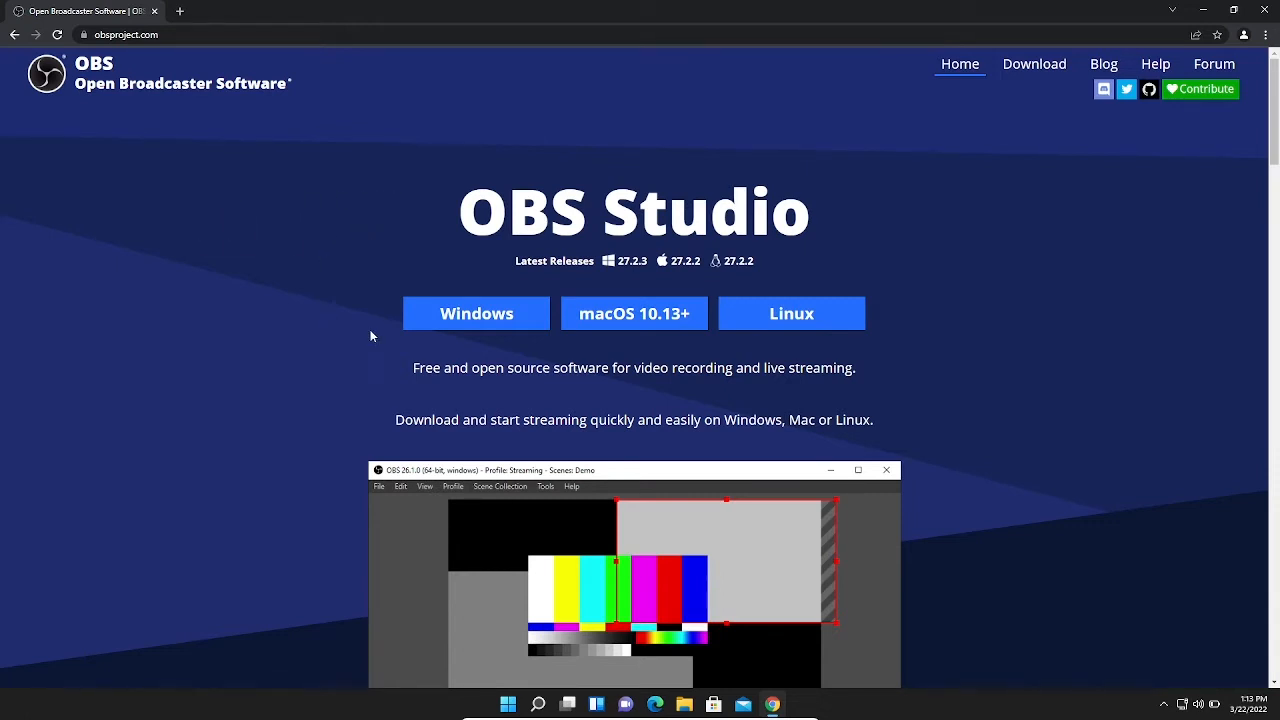
left_click(412, 326)
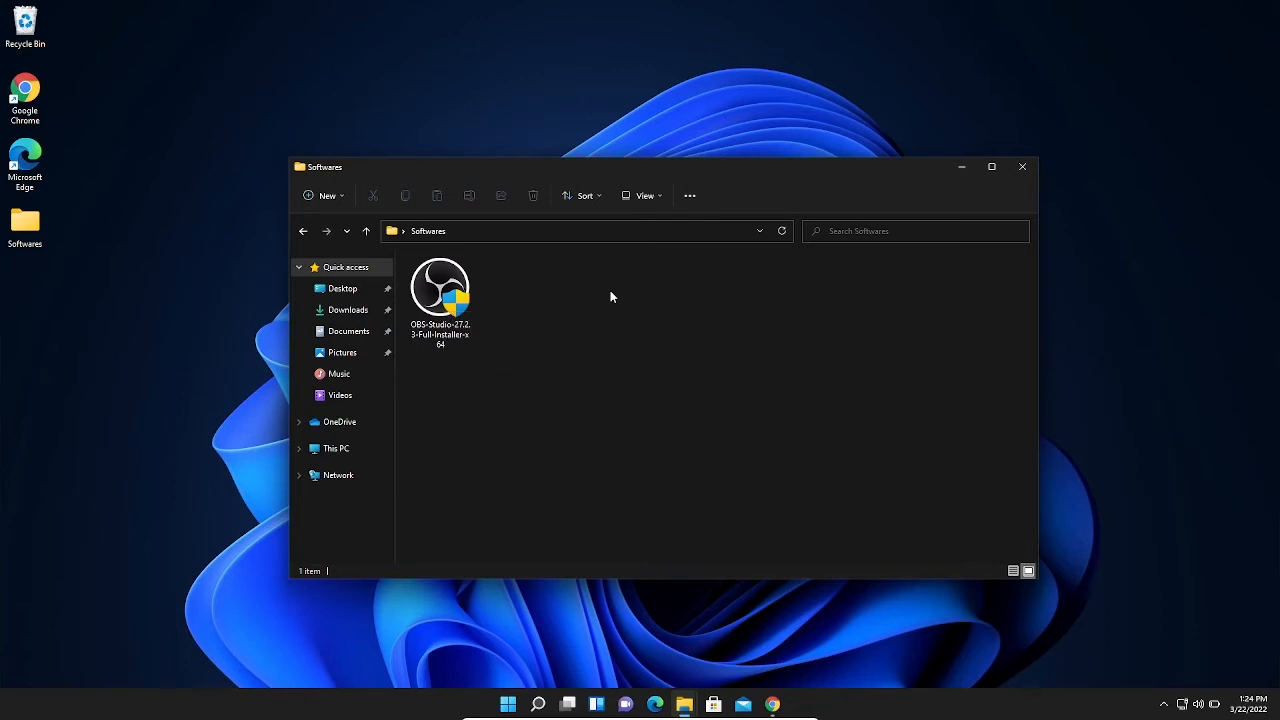
Step: Run the OBS-Studio-27.2.3-Full-Installer-x64 file from the Softwares folder and allow it to make changes to the device
double_click(450, 305)
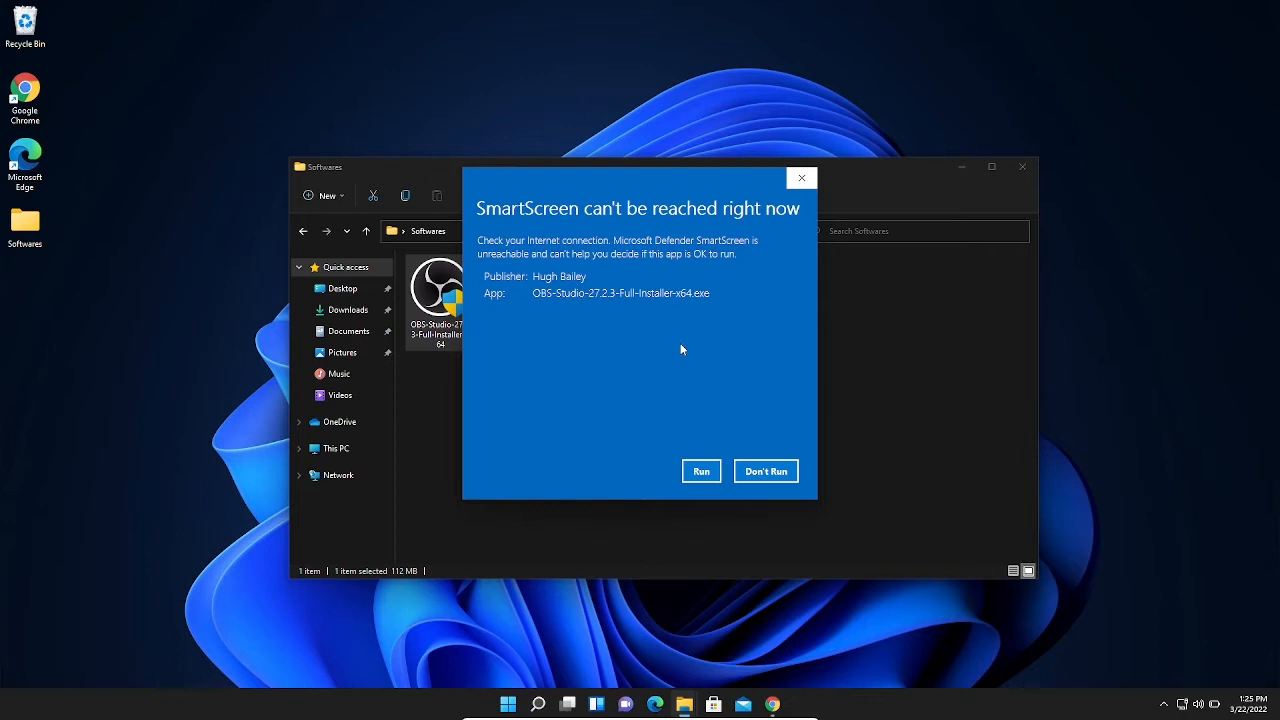
left_click(710, 470)
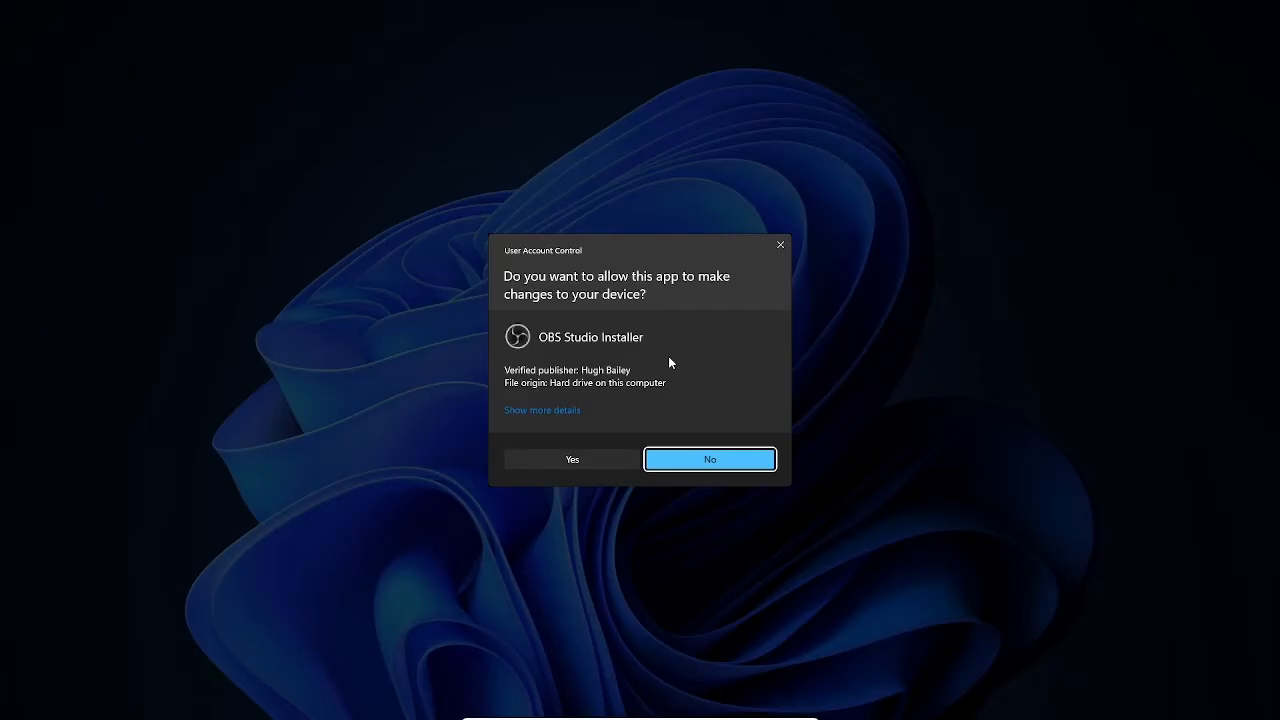
left_click(564, 462)
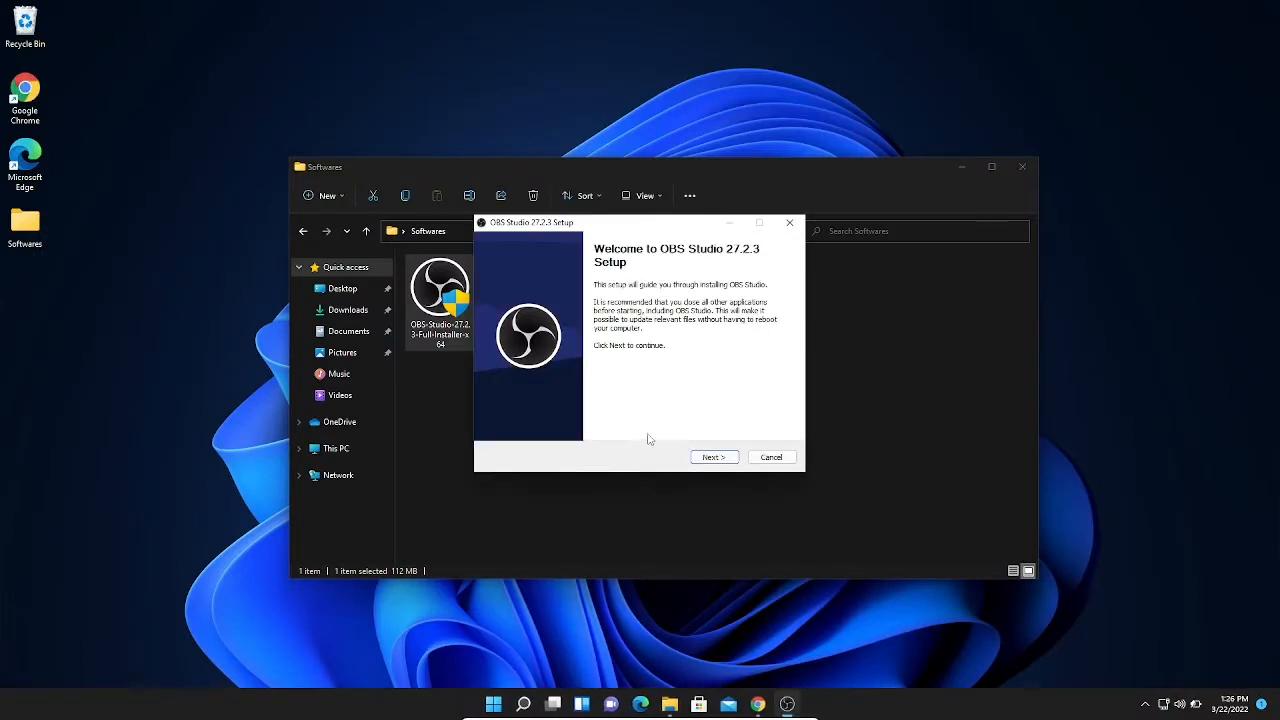
Step: Accept the license terms and install OBS Studio in the default folder C:\Program Files\obs-studio
left_click(712, 458)
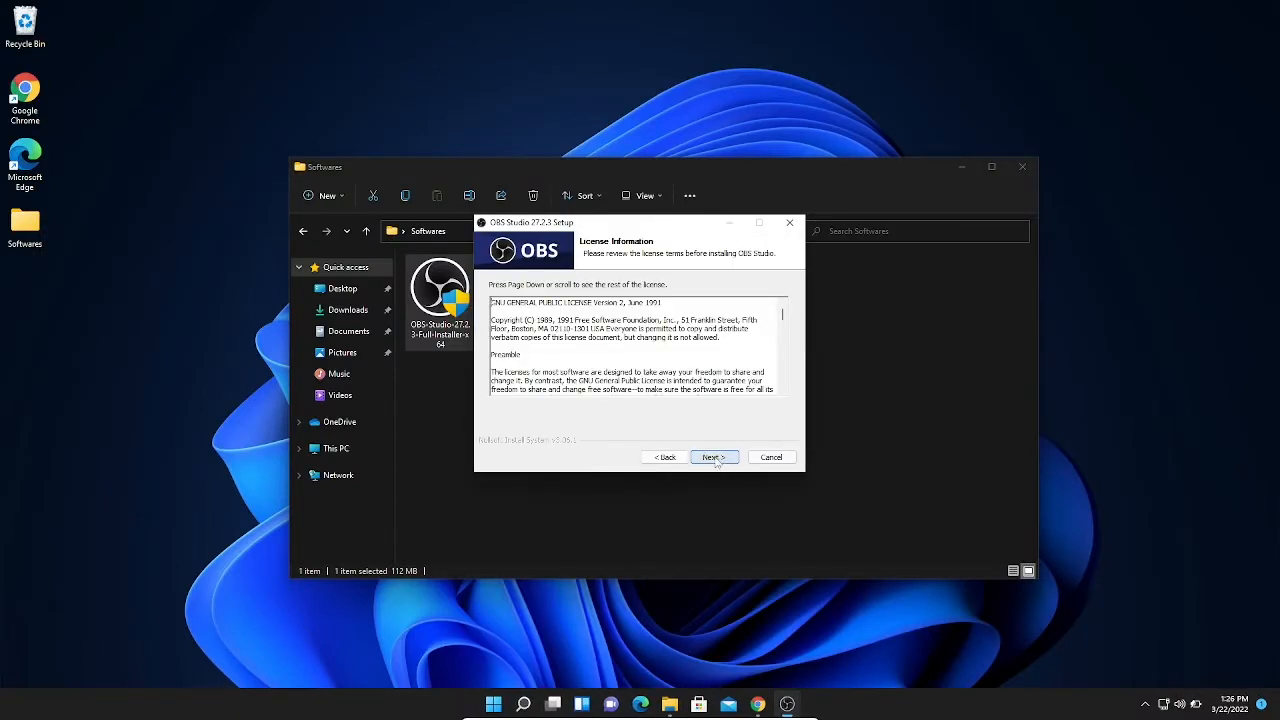
left_click(714, 457)
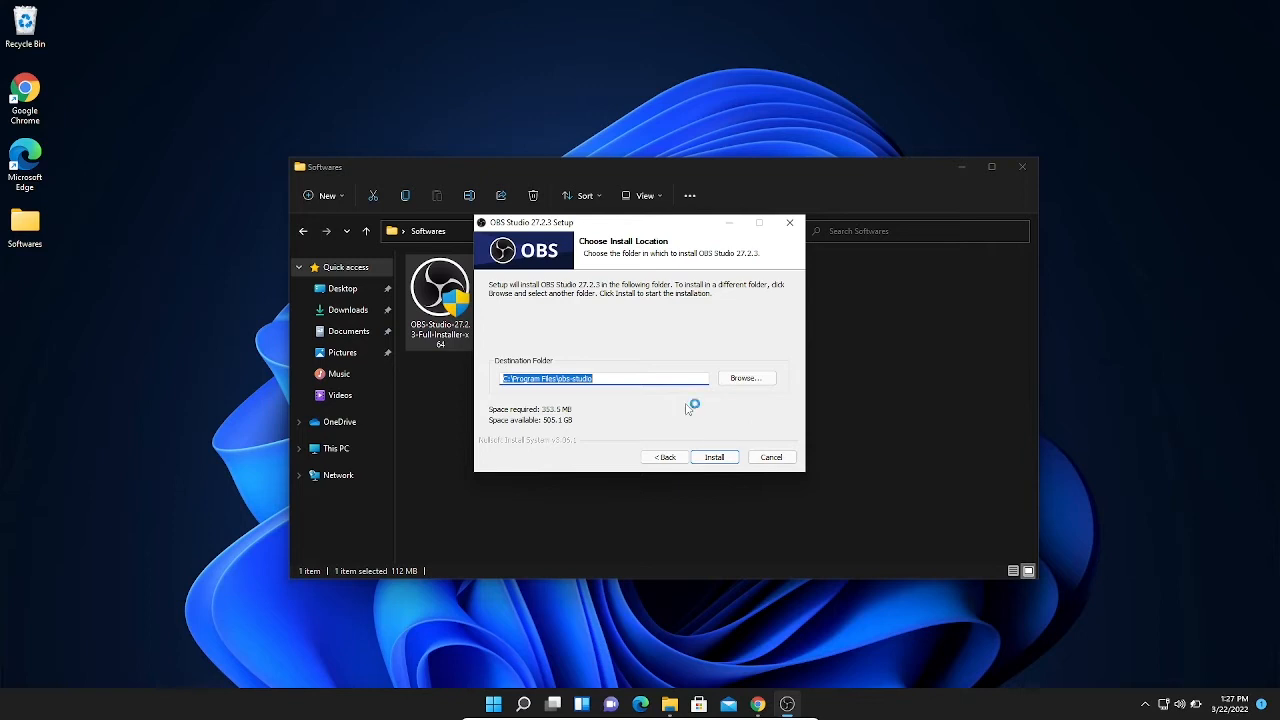
left_click(726, 455)
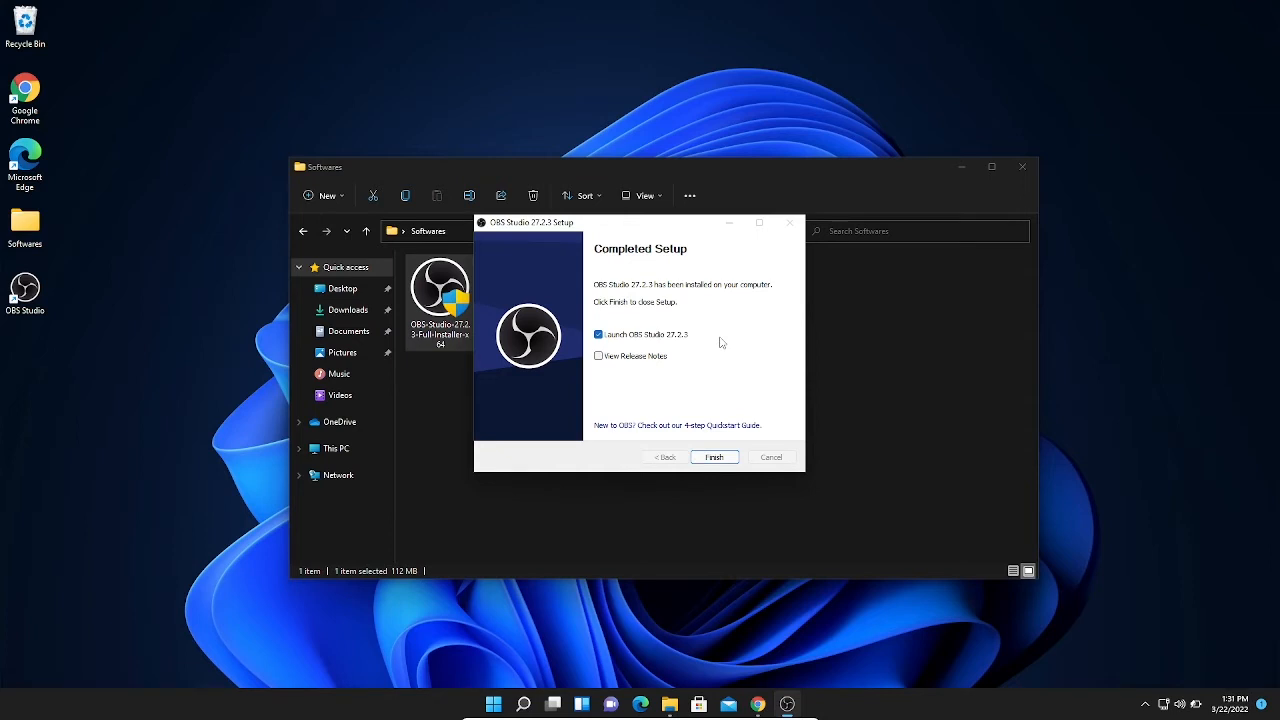
Step: Finish the setup with the option to launch OBS Studio 27.2.3 enabled
left_click(598, 336)
left_click(598, 335)
left_click(713, 458)
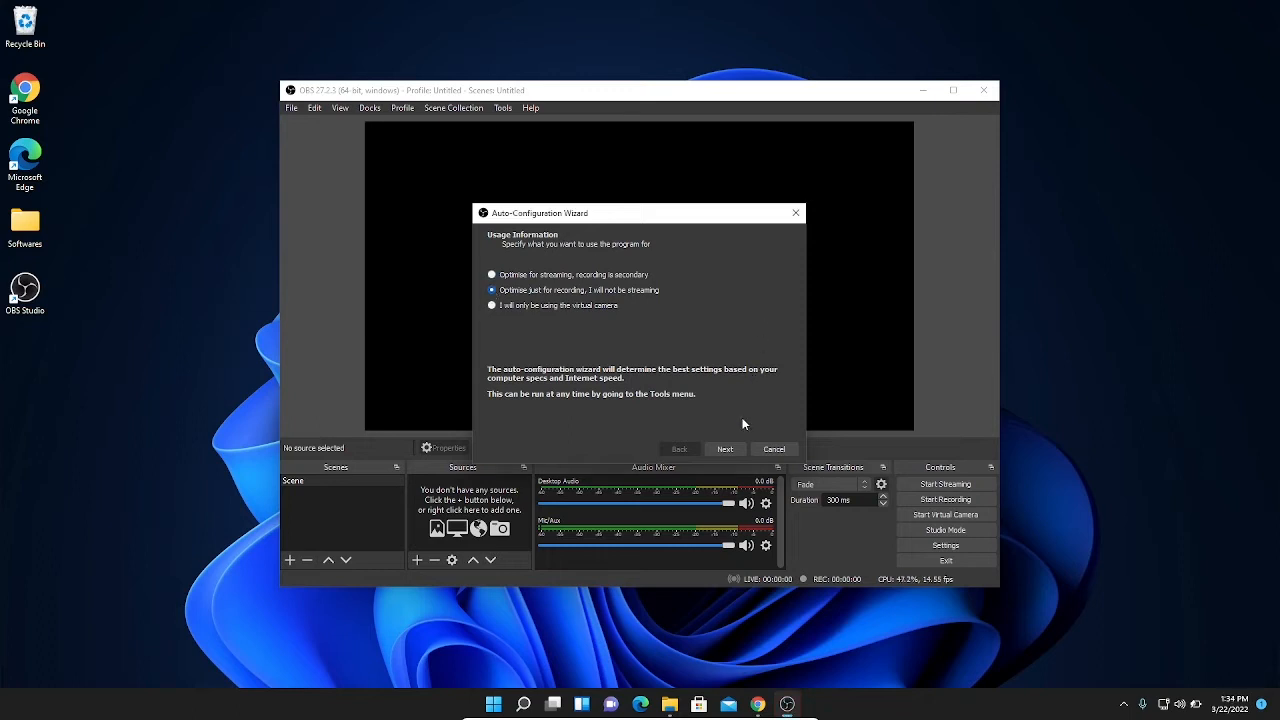
Step: In the Auto-Configuration Wizard, optimise just for recording and keep the current 1920x1080 canvas and the preferred 60 FPS option
left_click(725, 448)
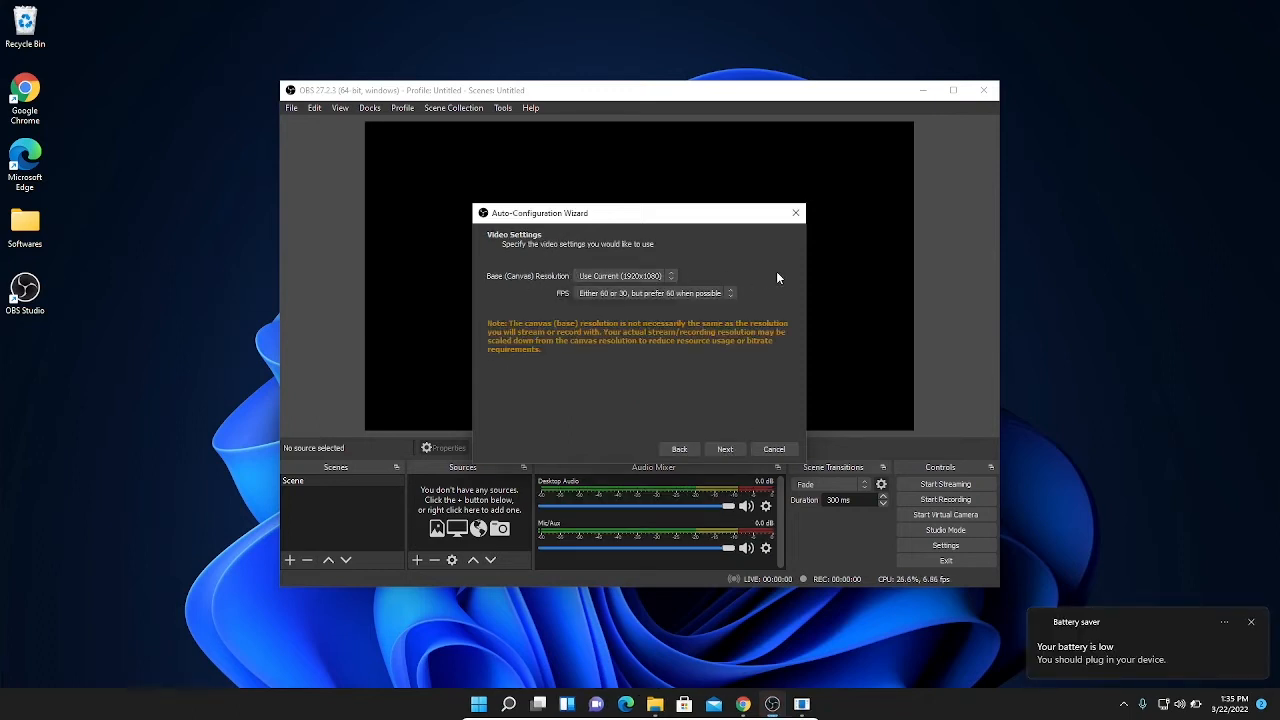
left_click(673, 277)
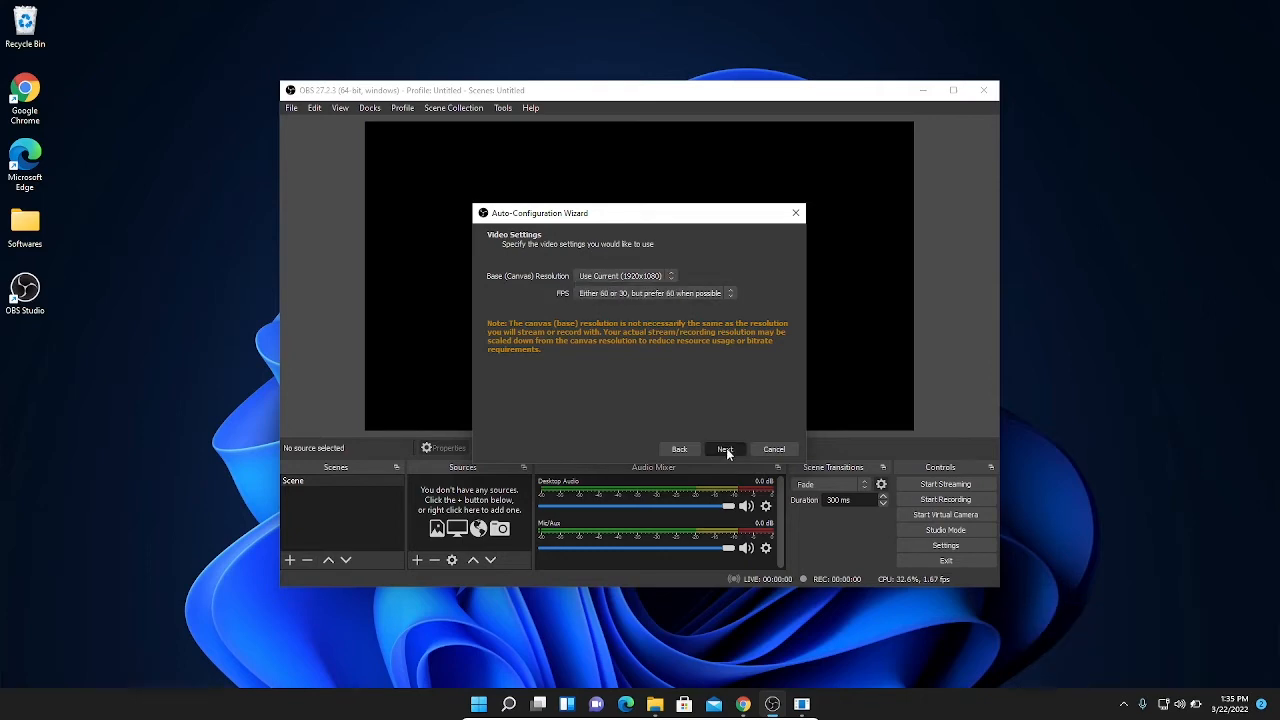
left_click(726, 448)
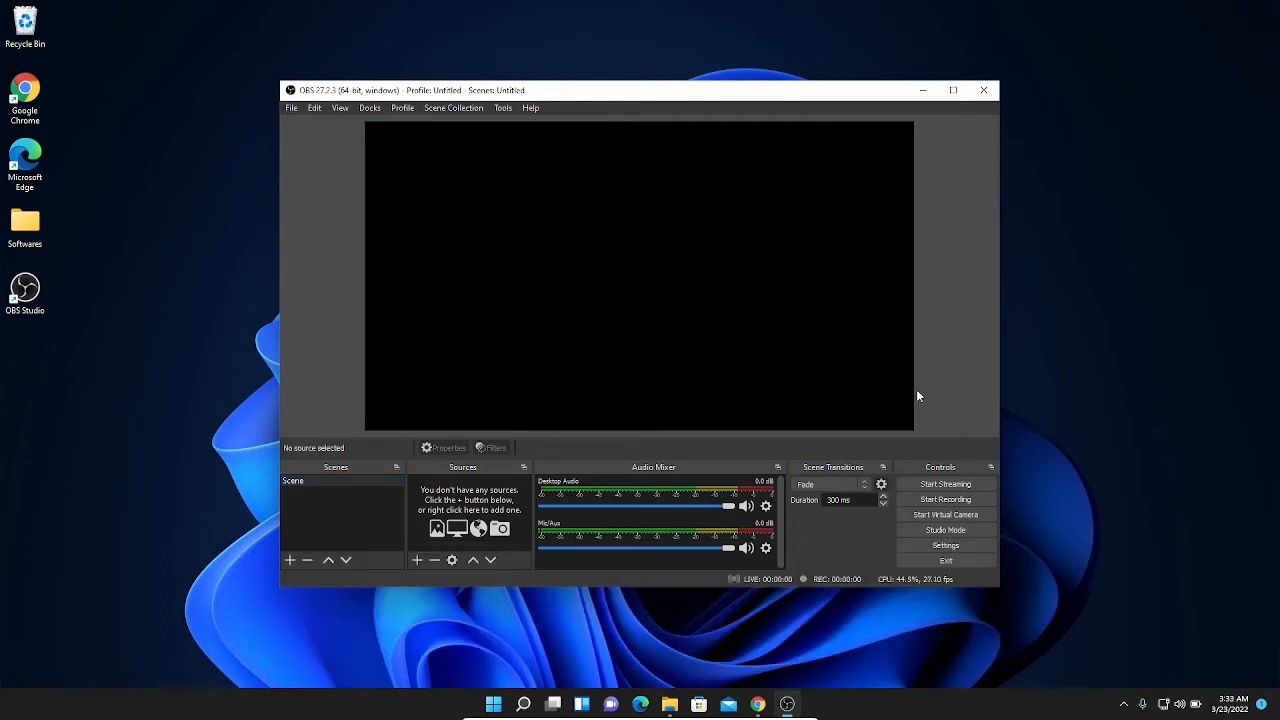
Step: Open the OBS settings, keep English (UK) as the language, and set the output mode to Advanced
left_click(944, 546)
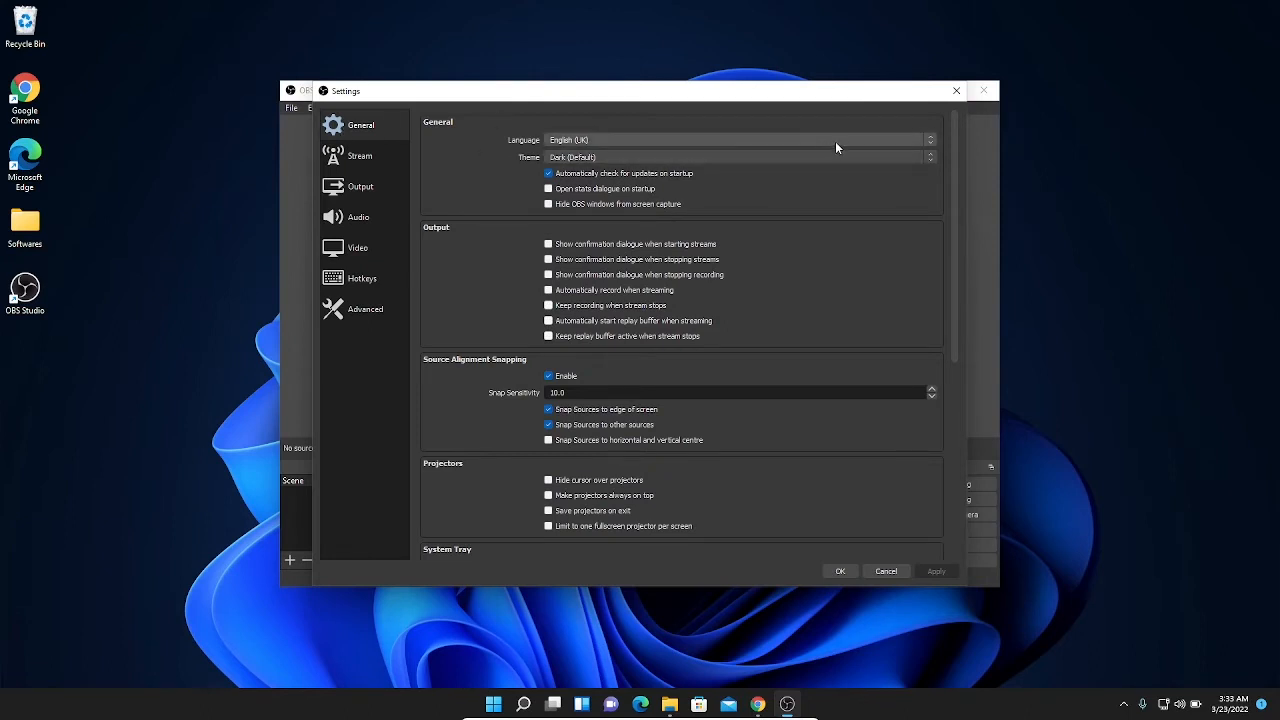
left_click(925, 139)
left_click(925, 139)
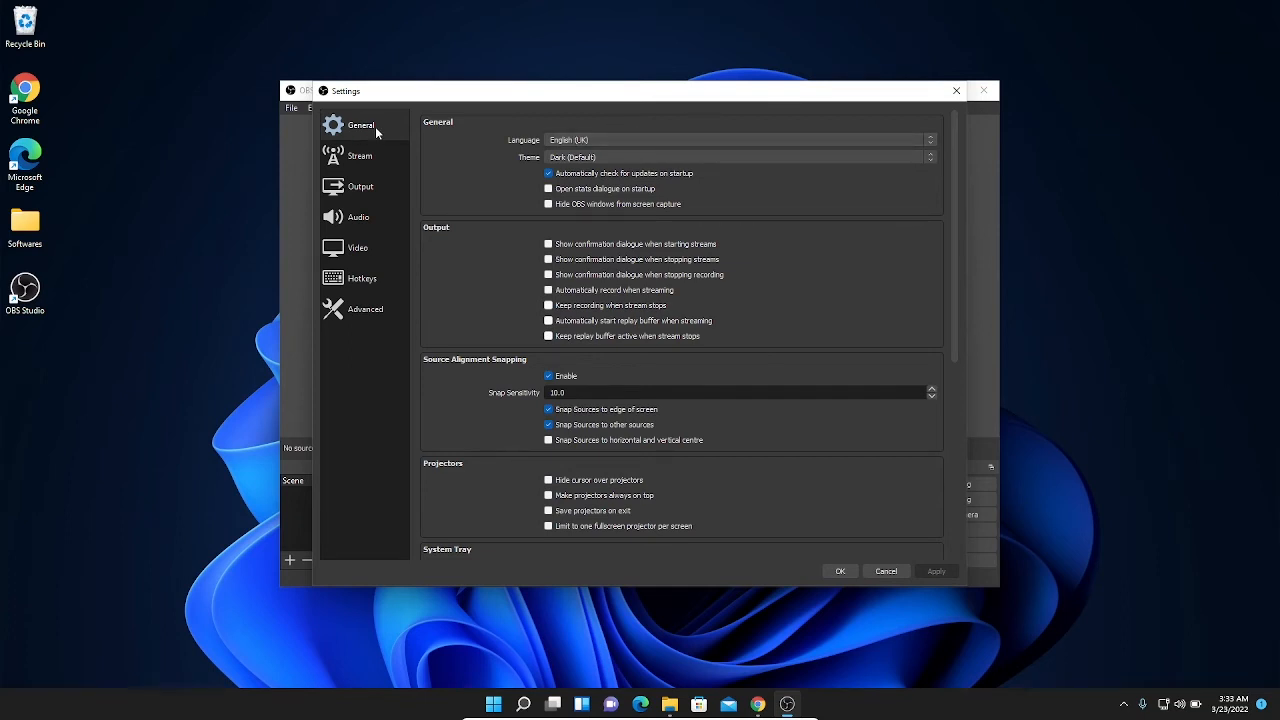
left_click(340, 190)
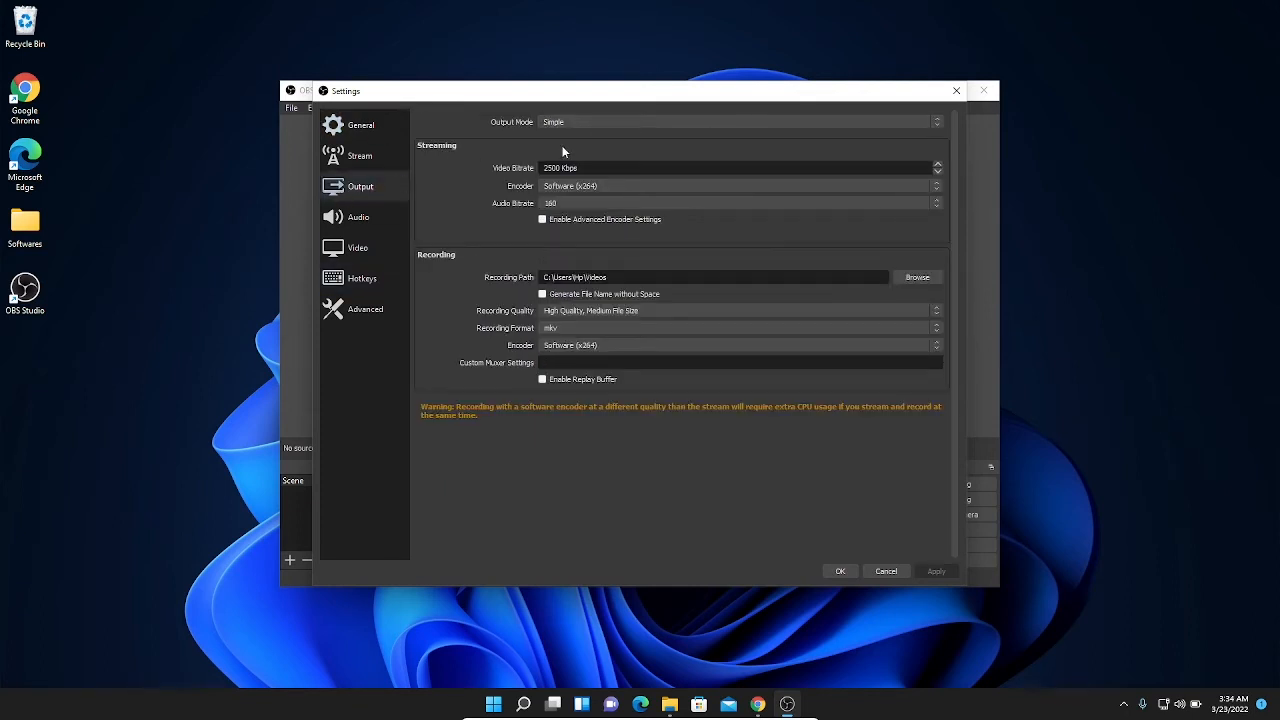
left_click(776, 123)
left_click(760, 134)
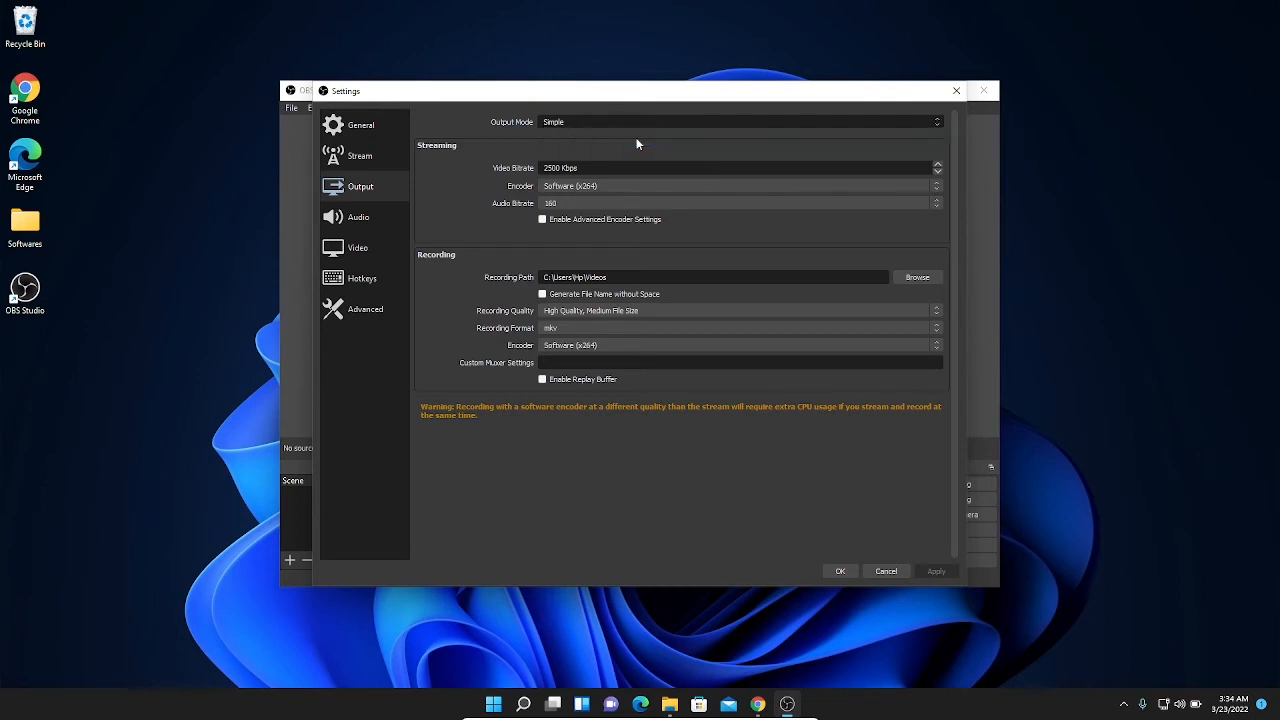
Step: Keep Standard as the type in the advanced recording output settings
left_click(475, 147)
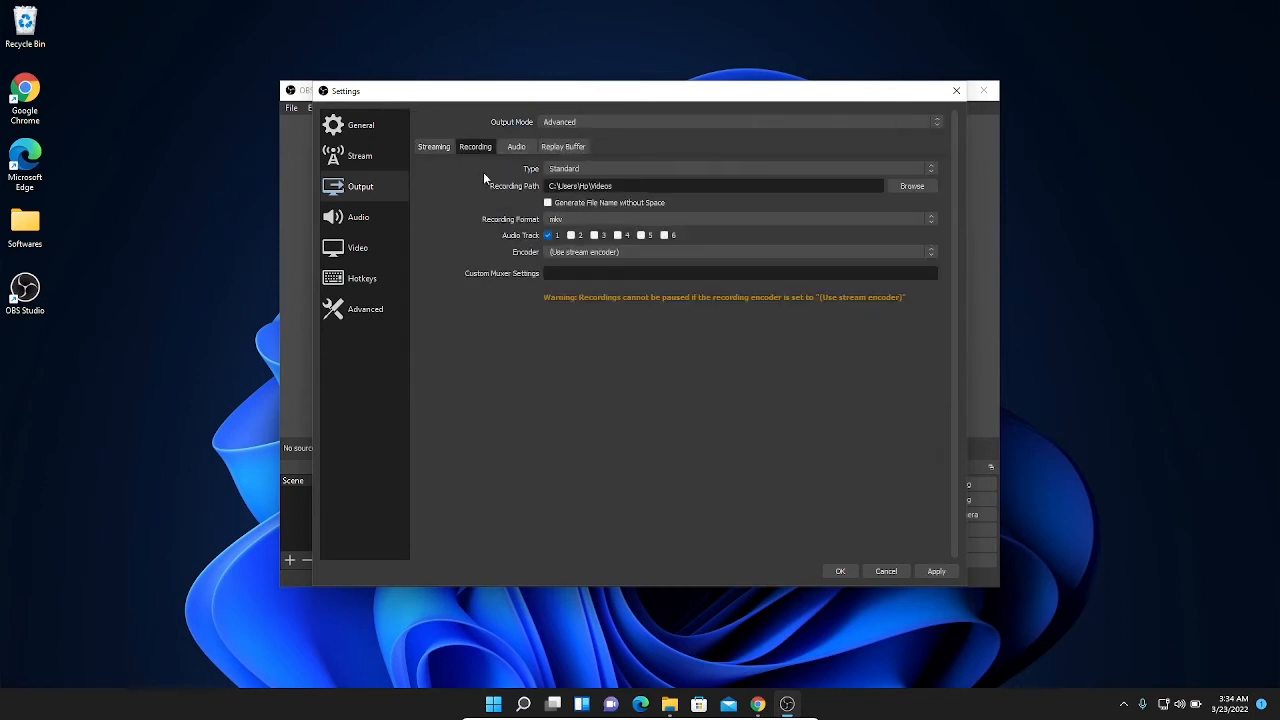
left_click(930, 166)
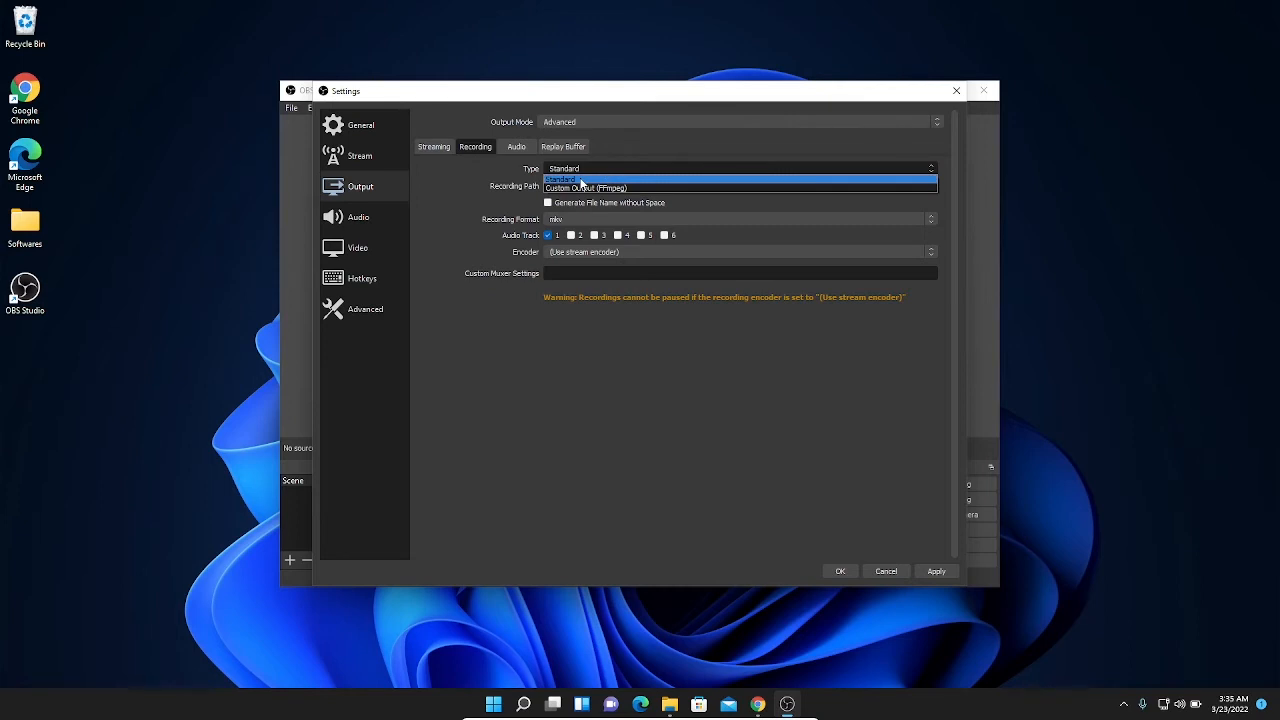
left_click(580, 180)
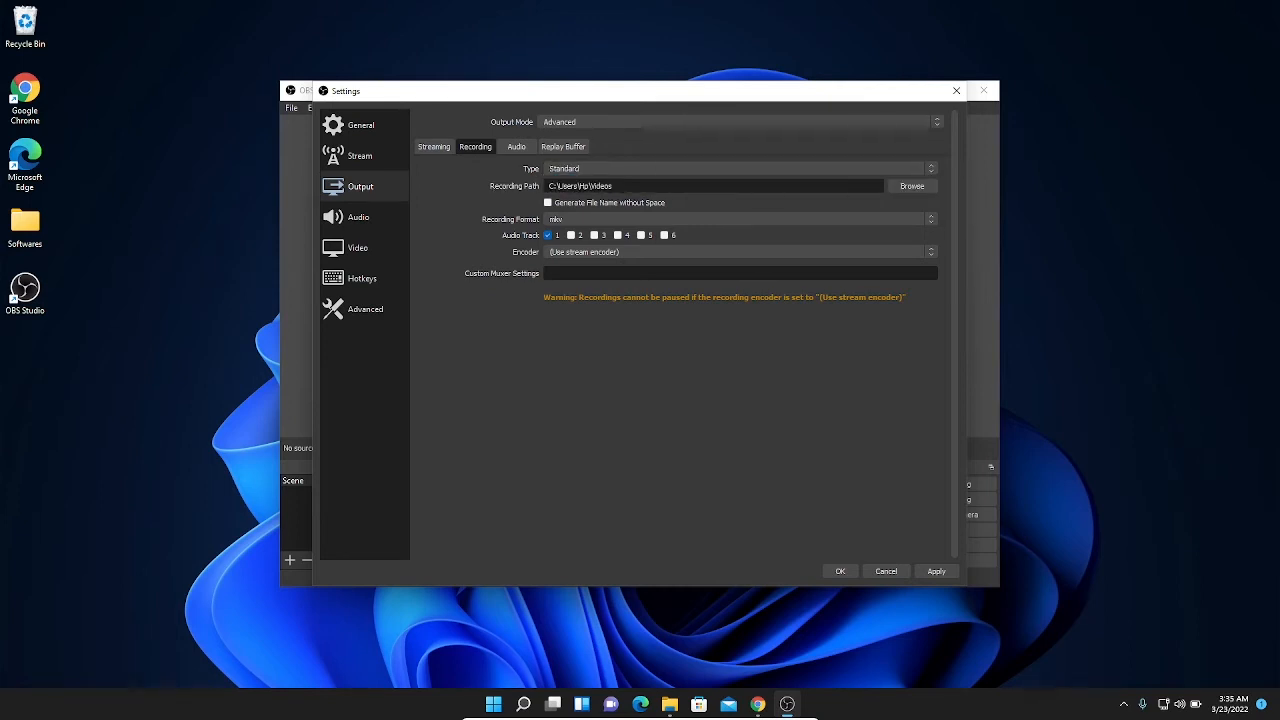
Step: Set the recording path to the Softwares folder on the Desktop
left_click(912, 188)
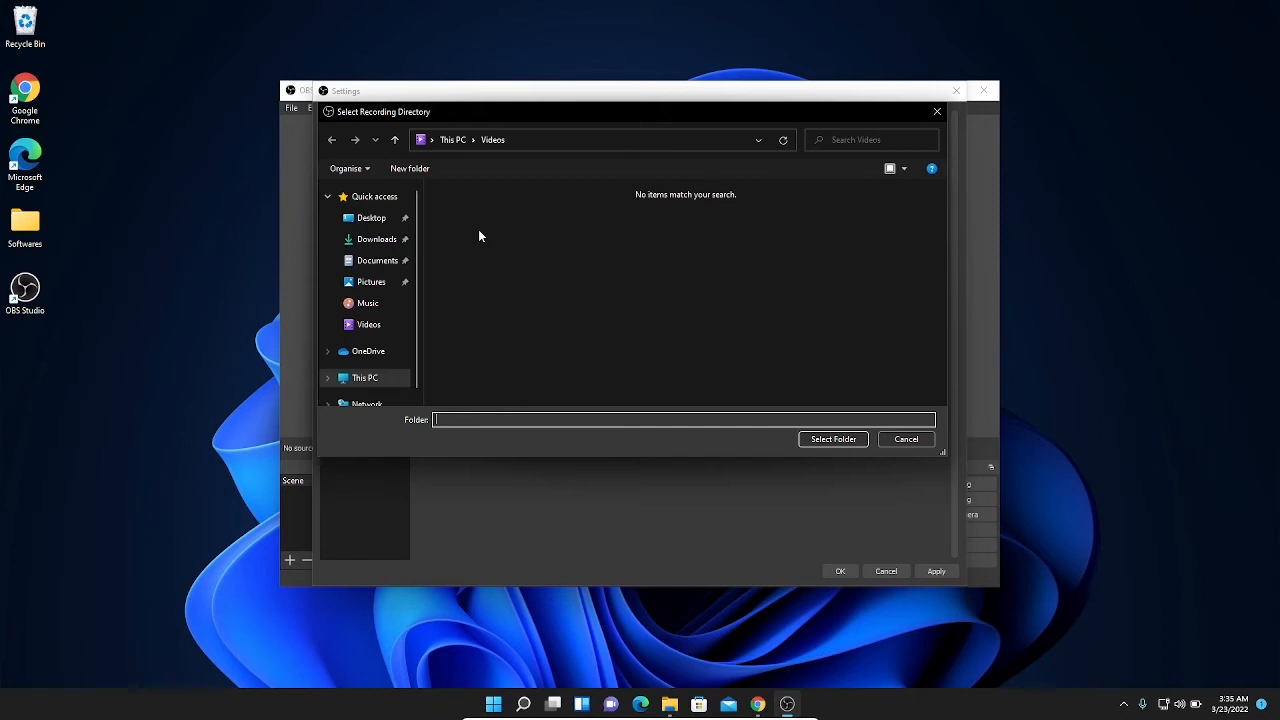
left_click(363, 219)
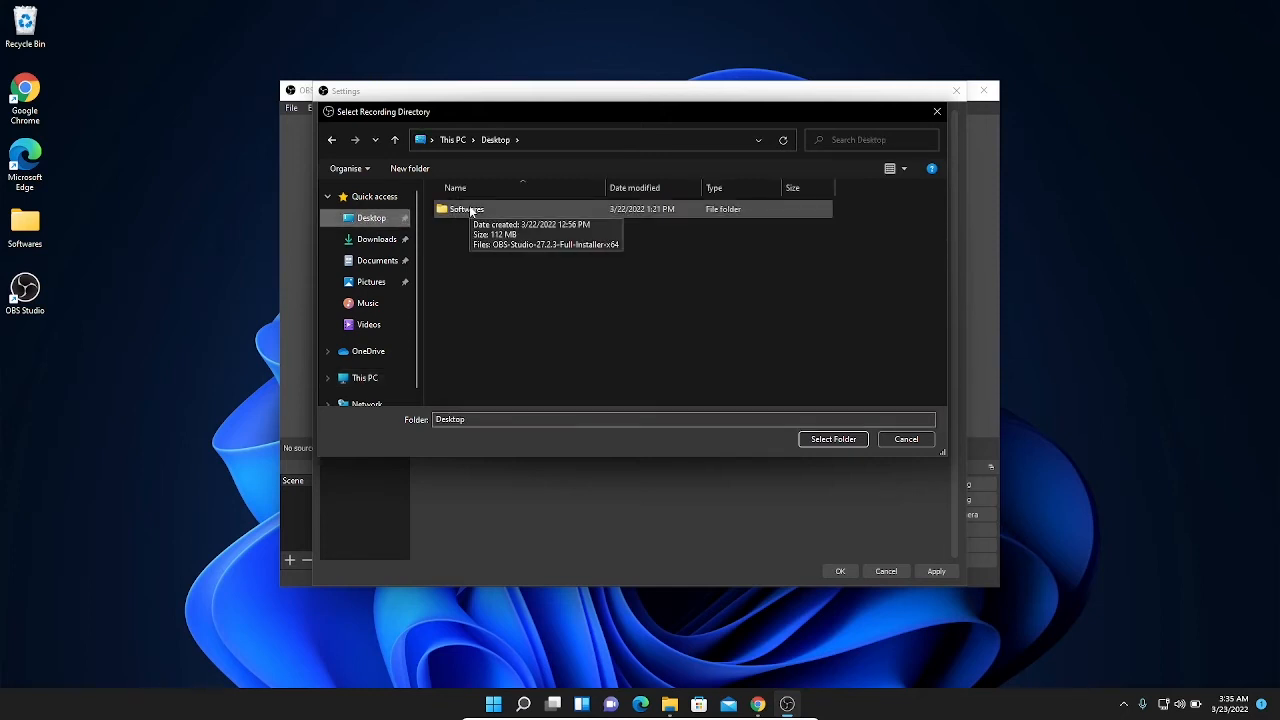
left_click(470, 210)
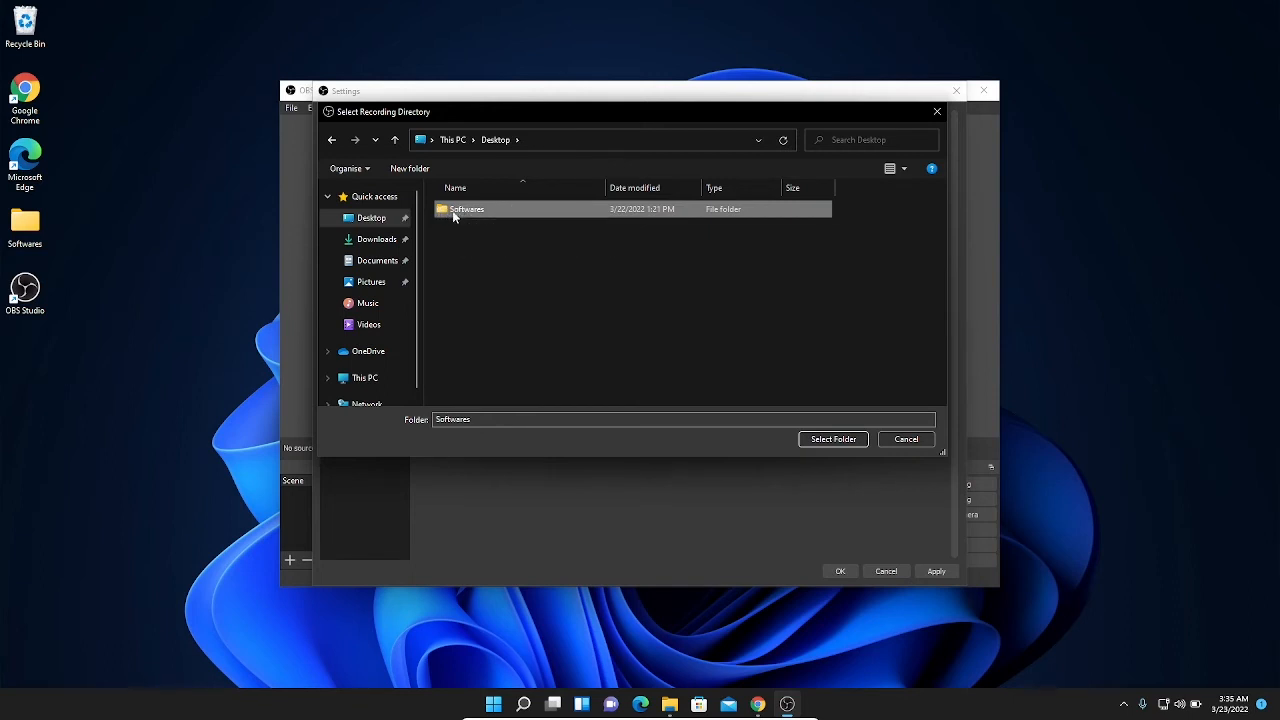
double_click(455, 212)
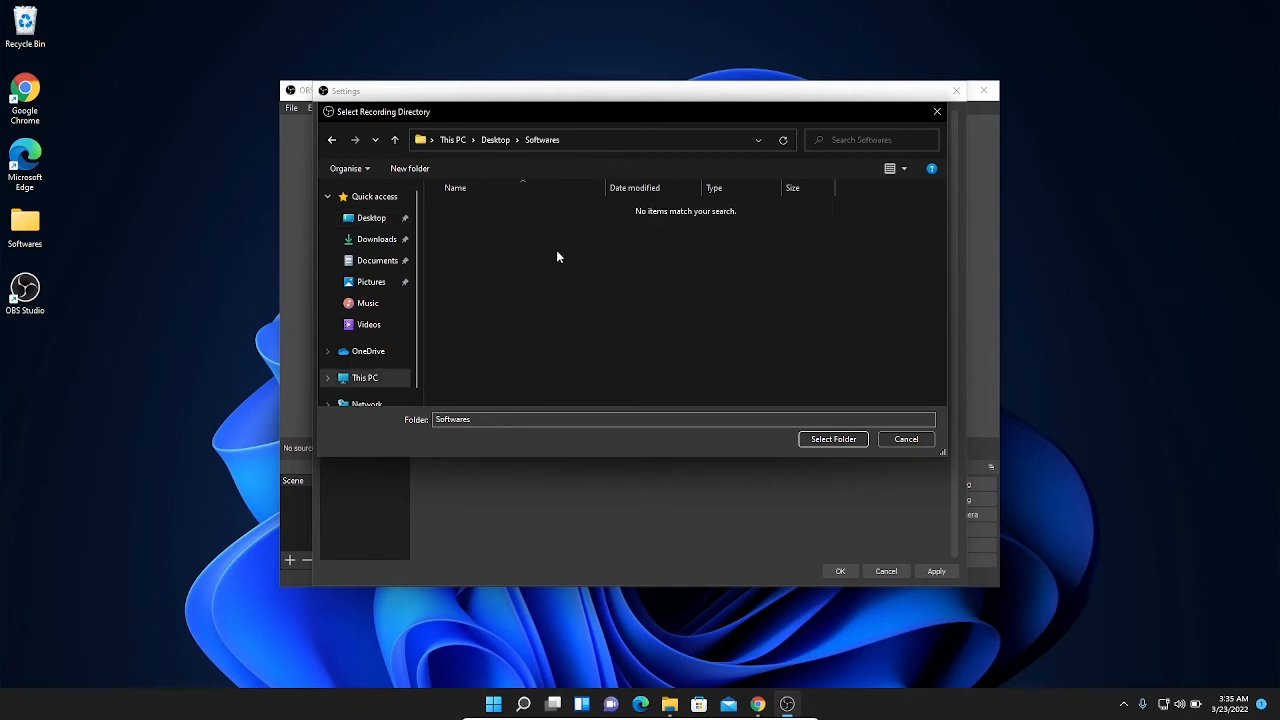
left_click(834, 440)
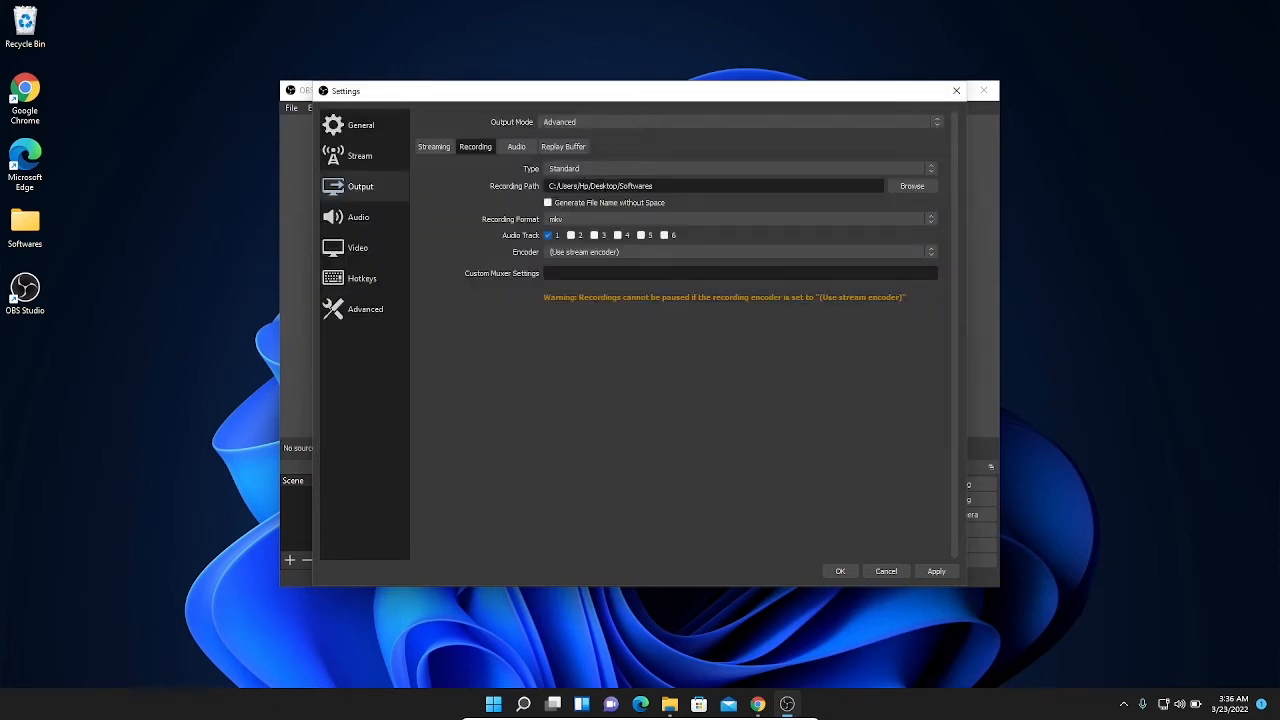
Step: Set the recording format to mp4 and the encoder to x264, and apply the output settings
left_click(814, 217)
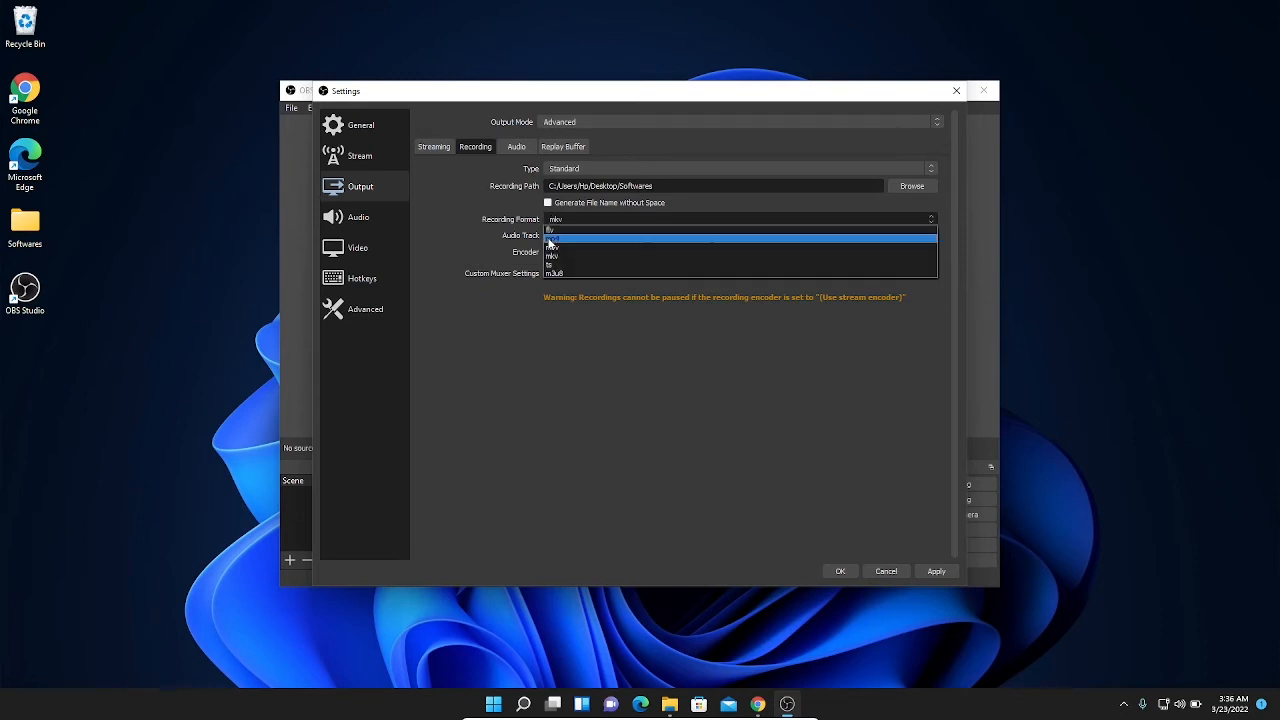
left_click(549, 239)
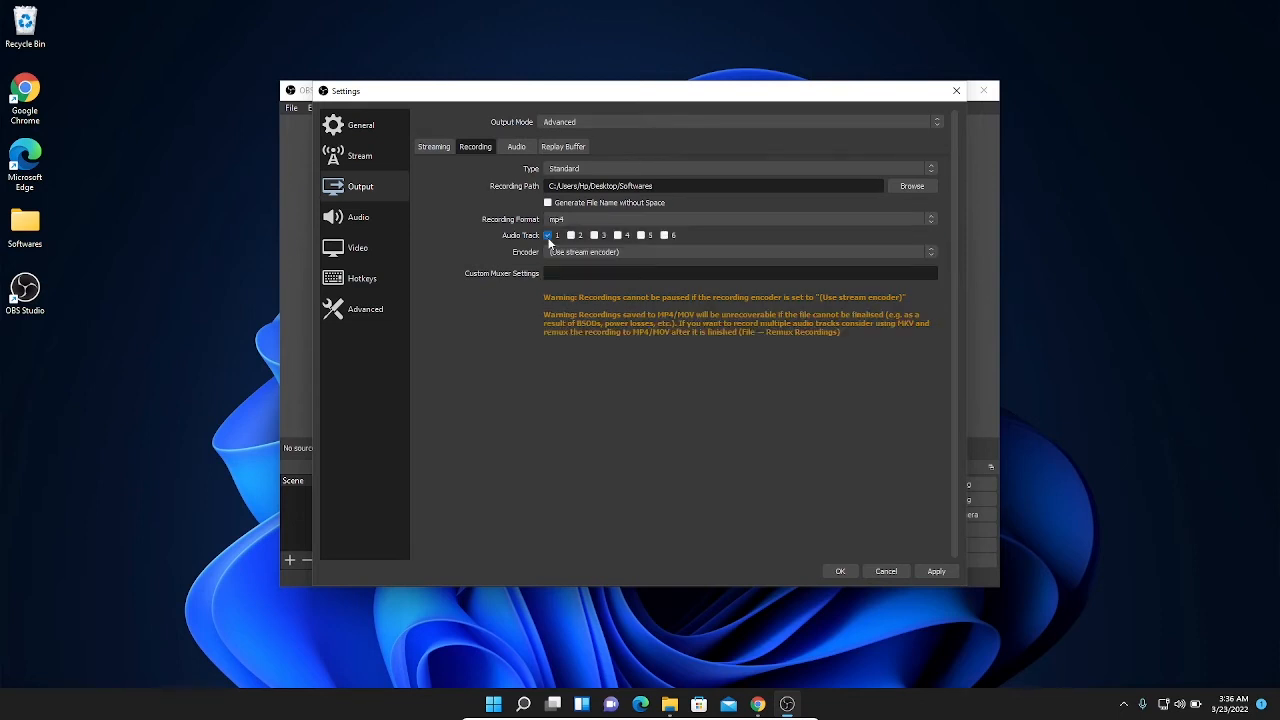
left_click(865, 253)
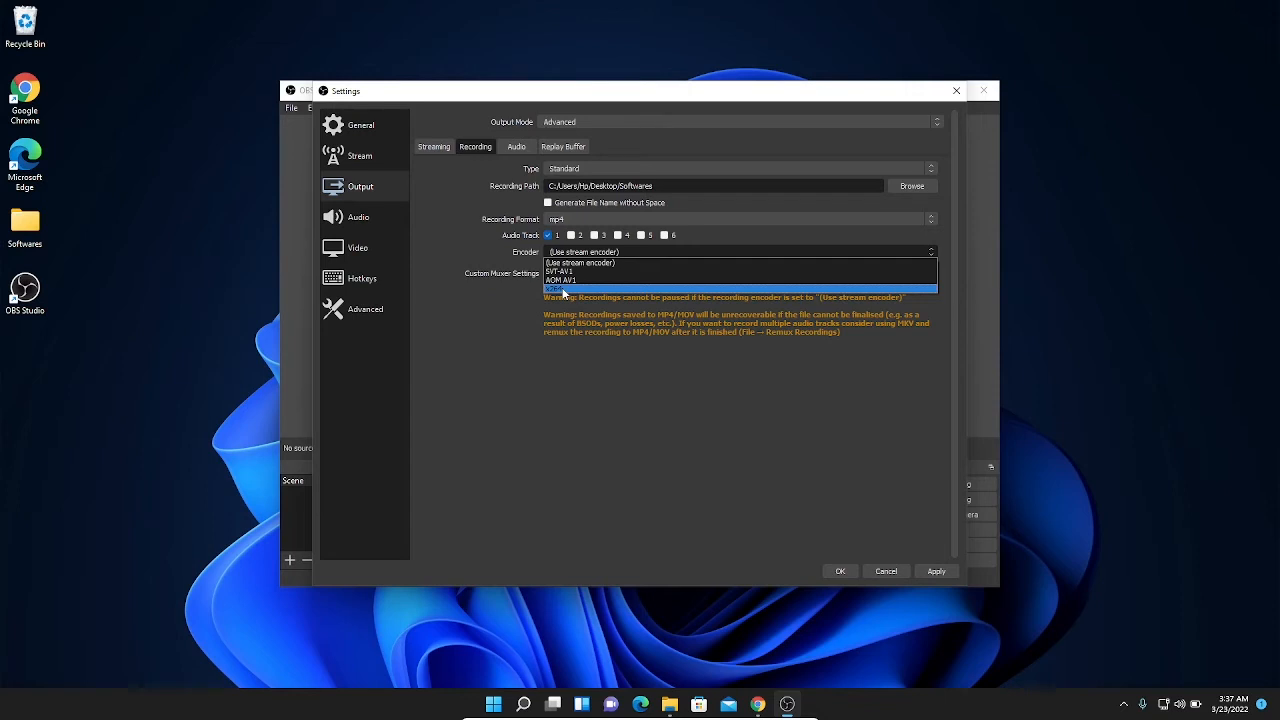
left_click(563, 289)
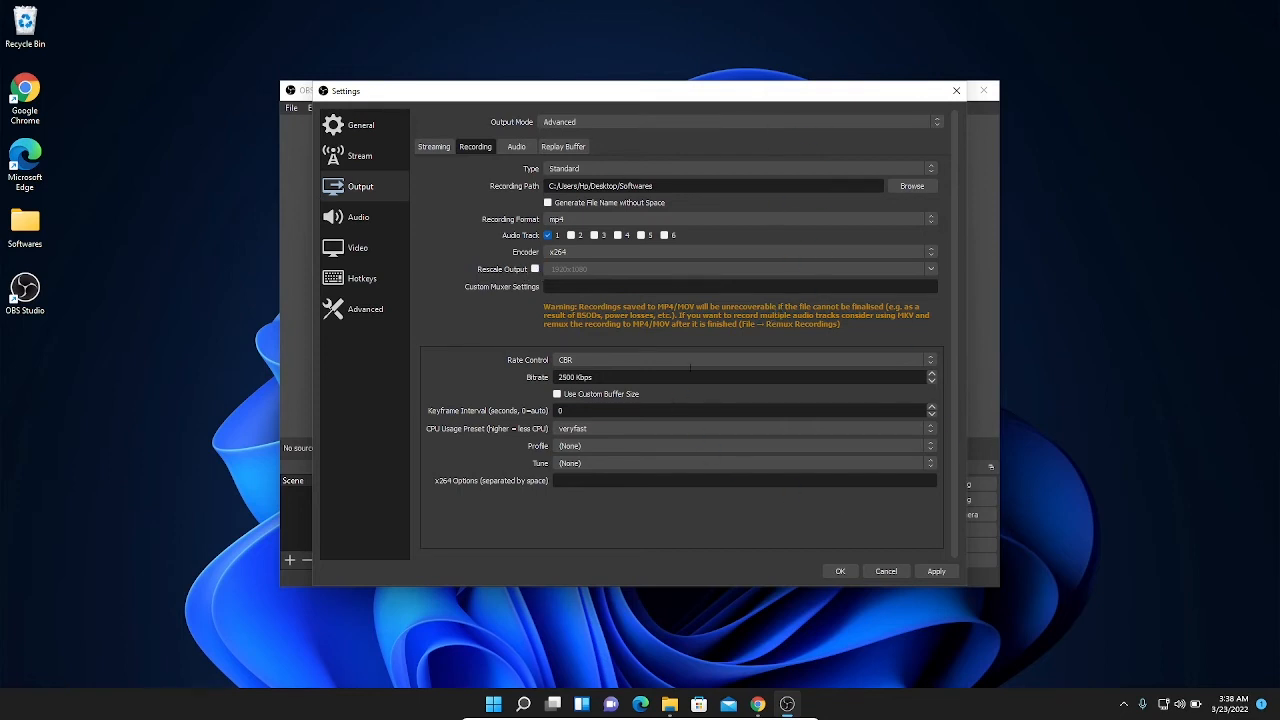
left_click(936, 571)
Step: In the audio settings, set Mic/Auxiliary Audio to Microphone (High Definition Audio Device)
left_click(358, 218)
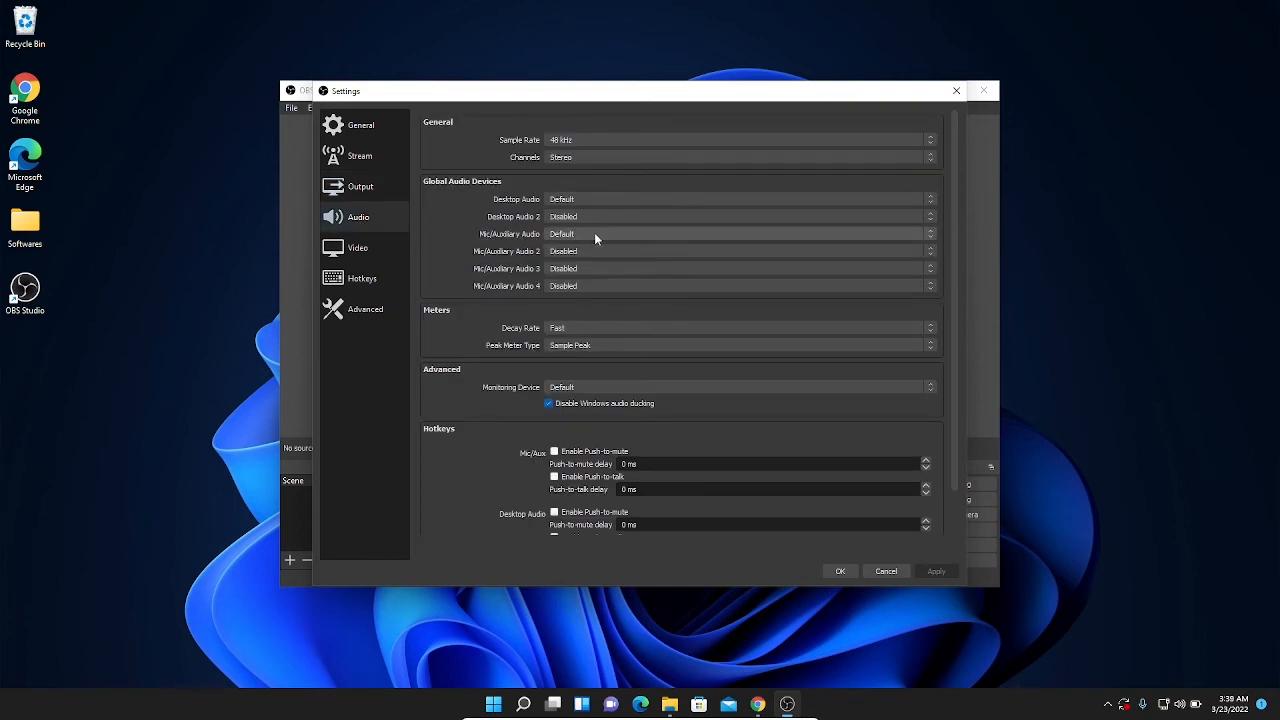
left_click(930, 233)
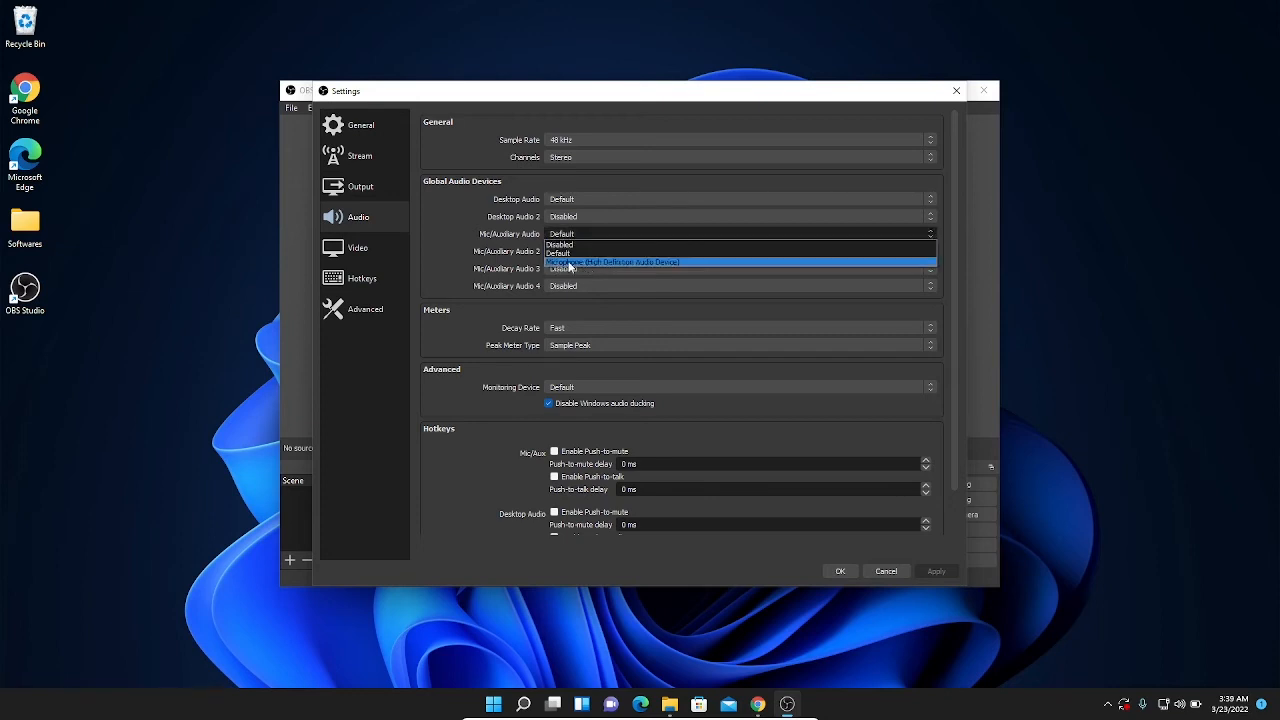
left_click(591, 262)
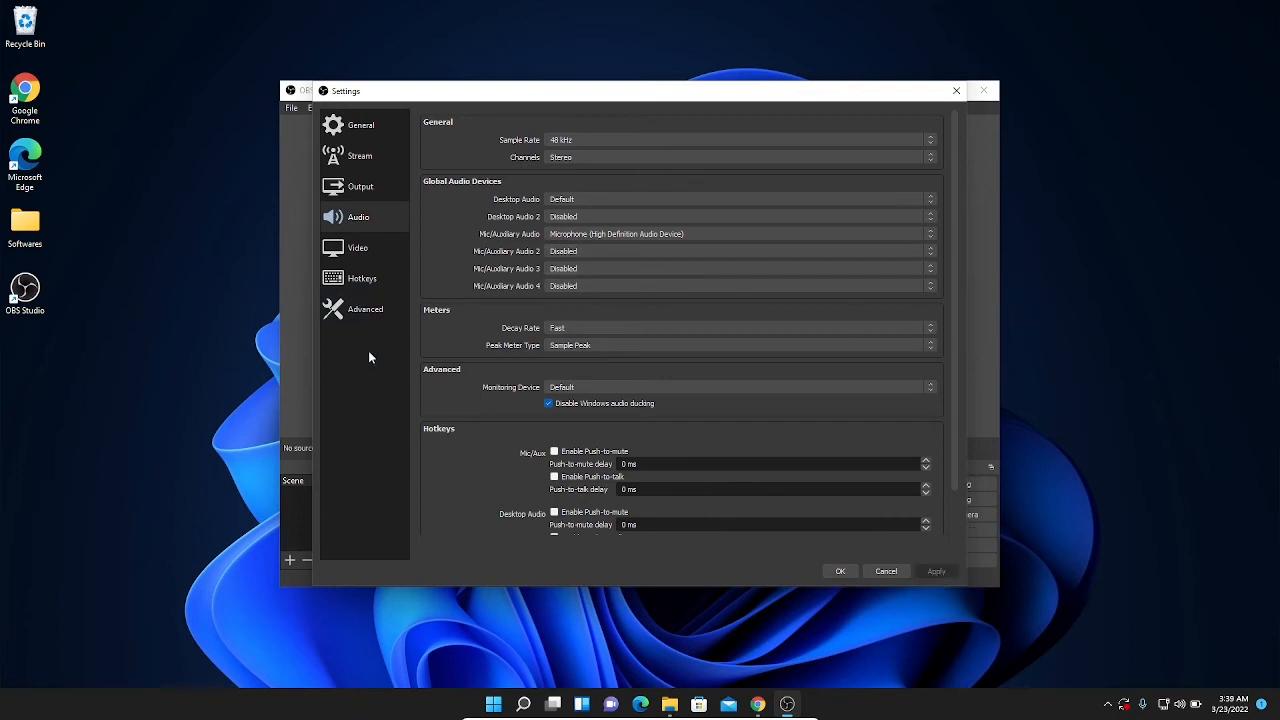
Step: In the video settings, keep the base resolution at 1920x1080, set the output (scaled) resolution to 1920x1080, and confirm the settings
left_click(348, 250)
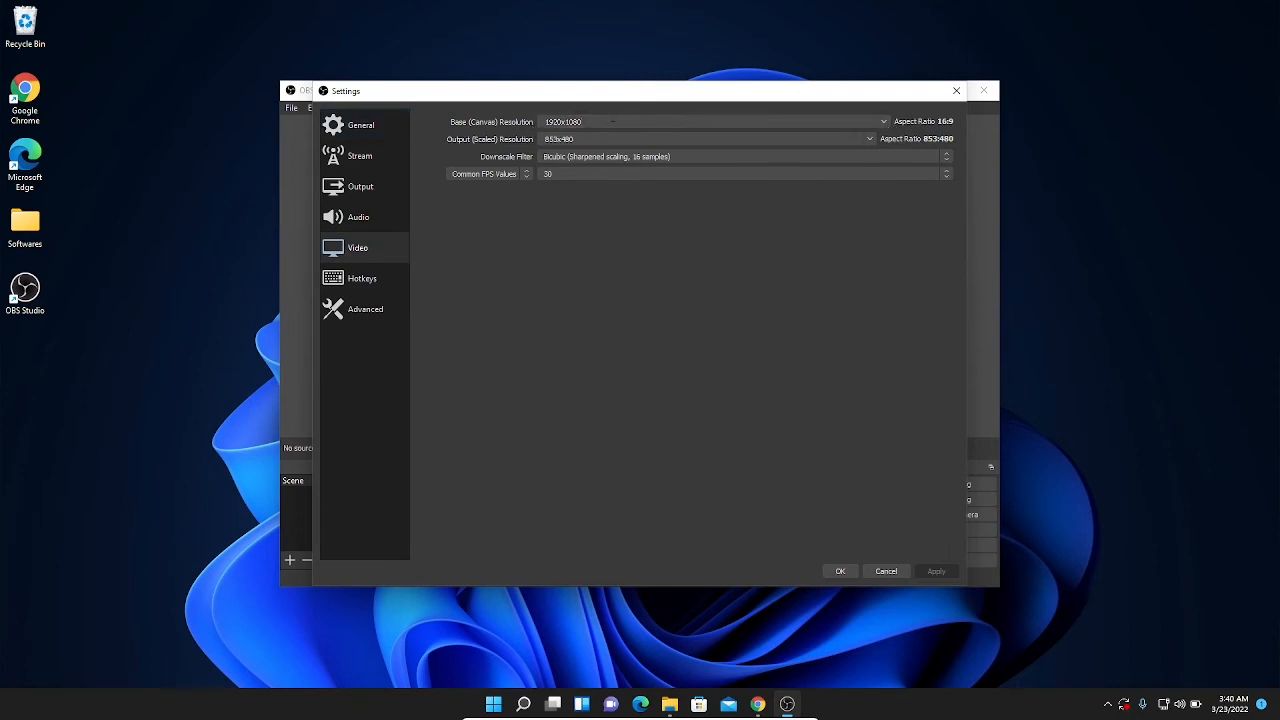
left_click(884, 121)
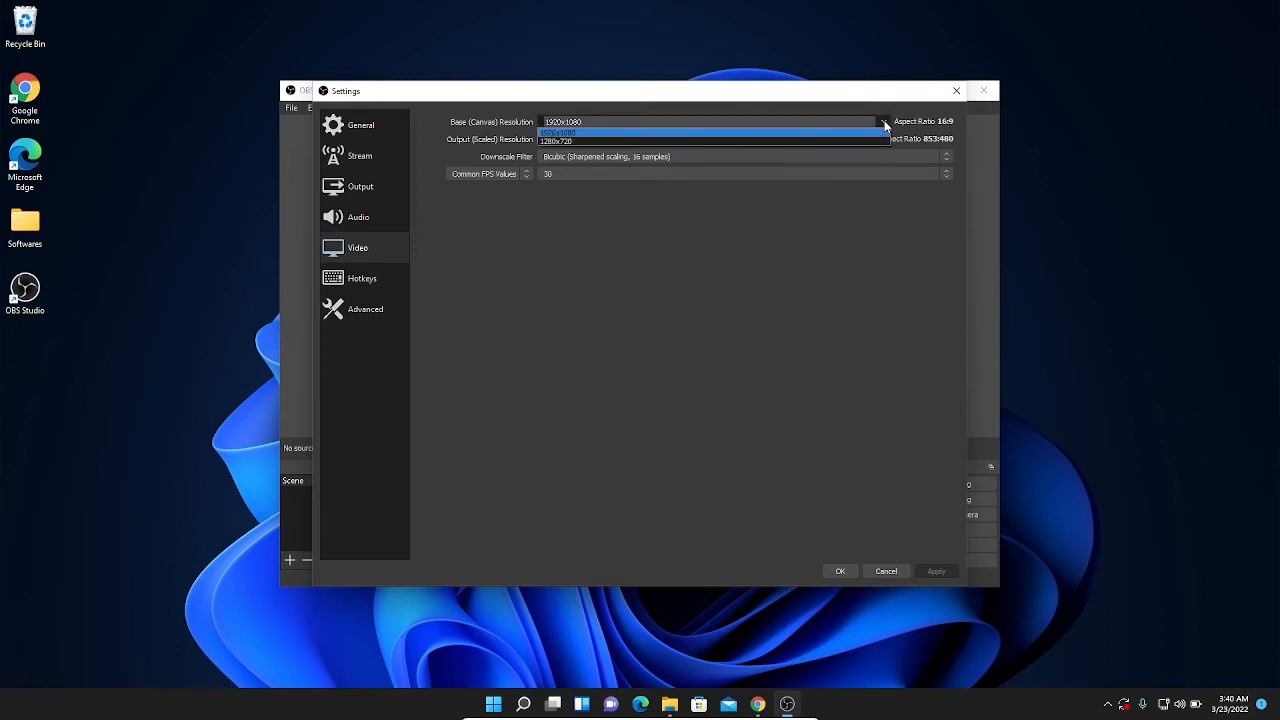
left_click(884, 120)
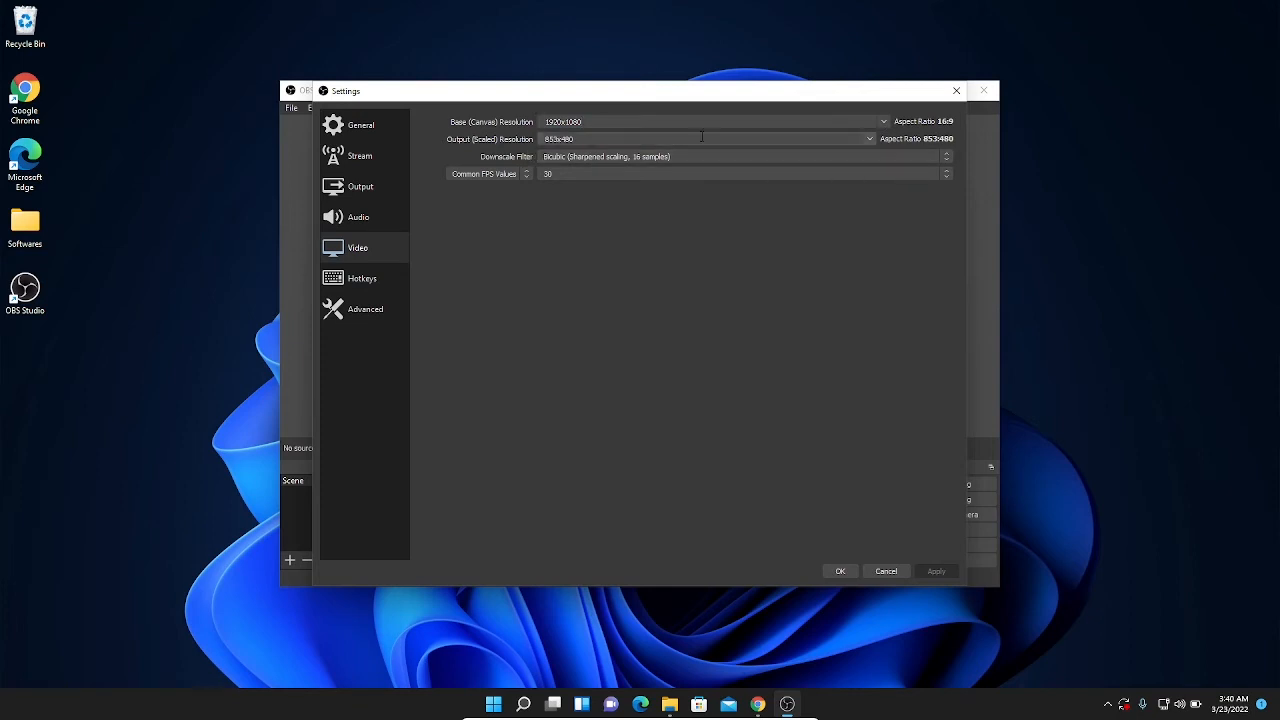
left_click(870, 140)
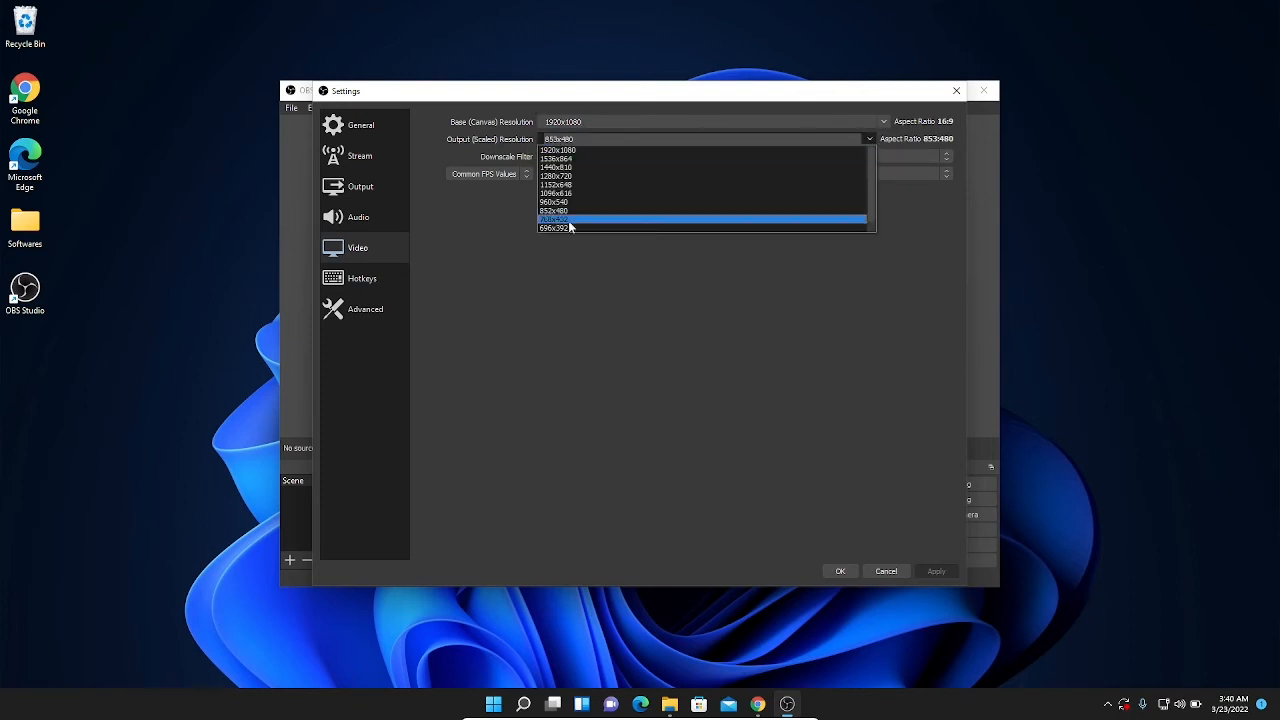
left_click(566, 150)
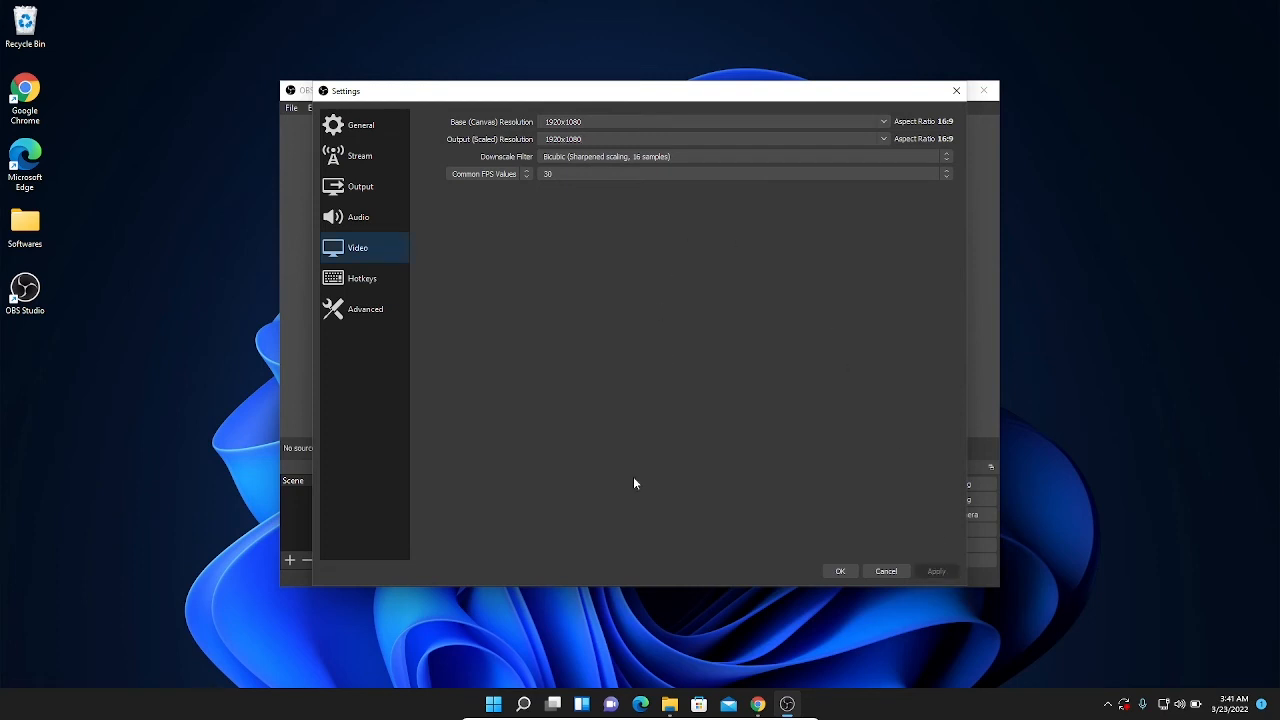
left_click(840, 571)
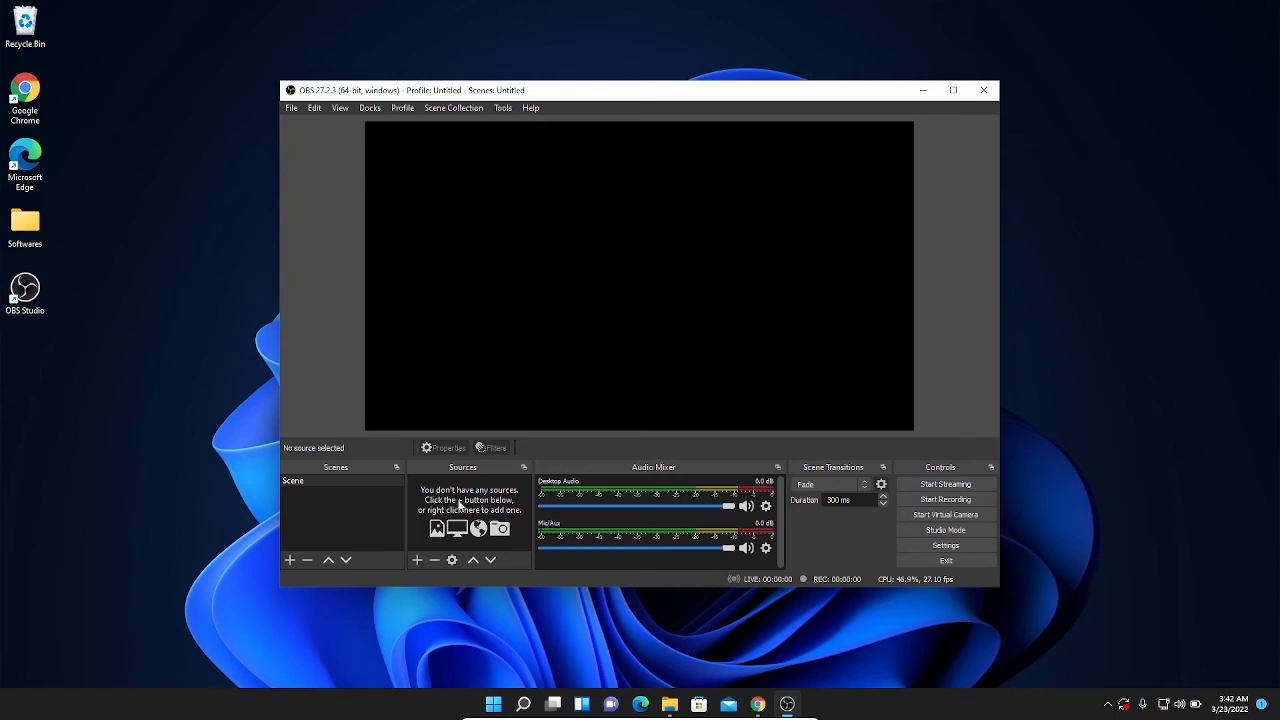
Step: Add a new Display Capture source to the scene, keeping the default name Display Capture and the source visible
left_click(417, 560)
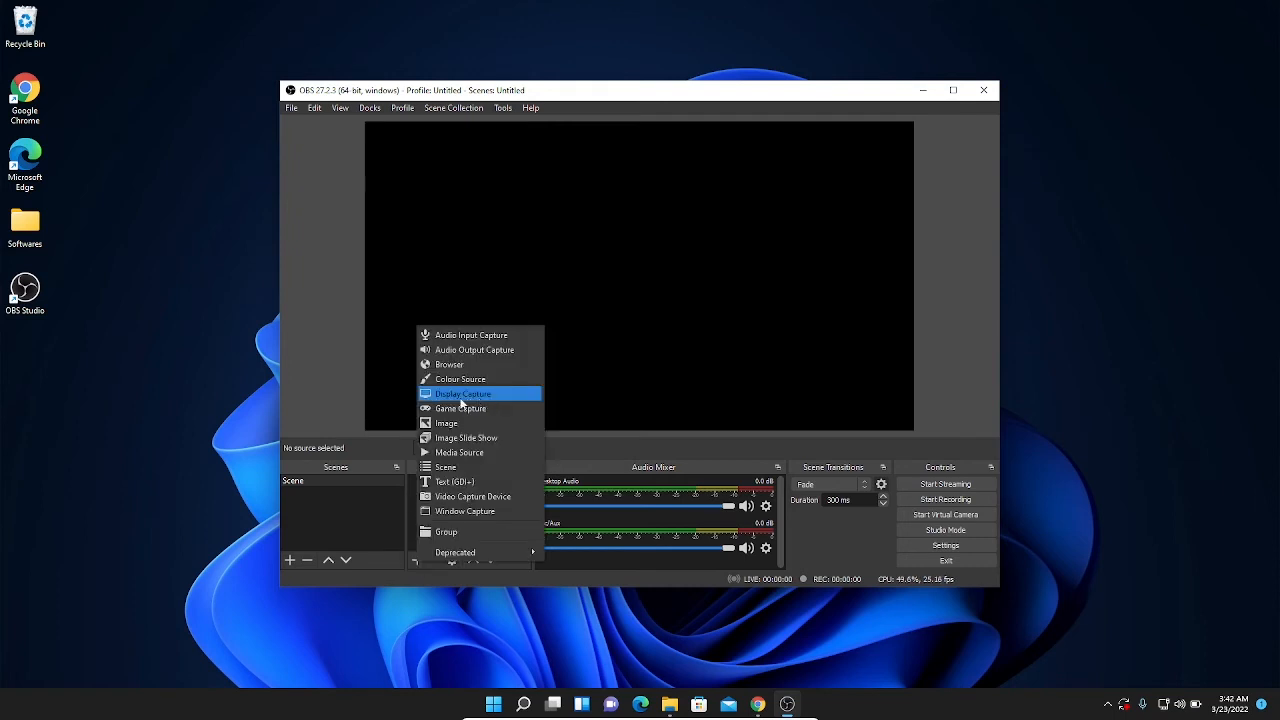
left_click(465, 396)
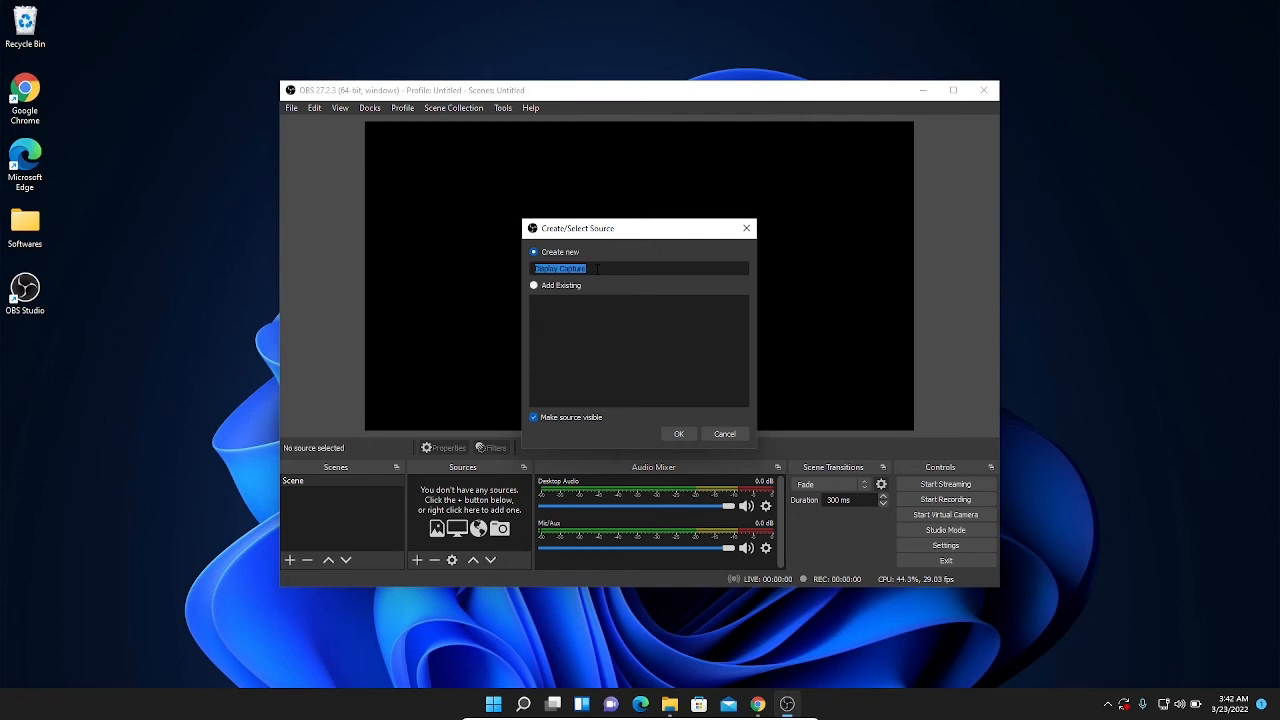
left_click(597, 268)
left_click(679, 433)
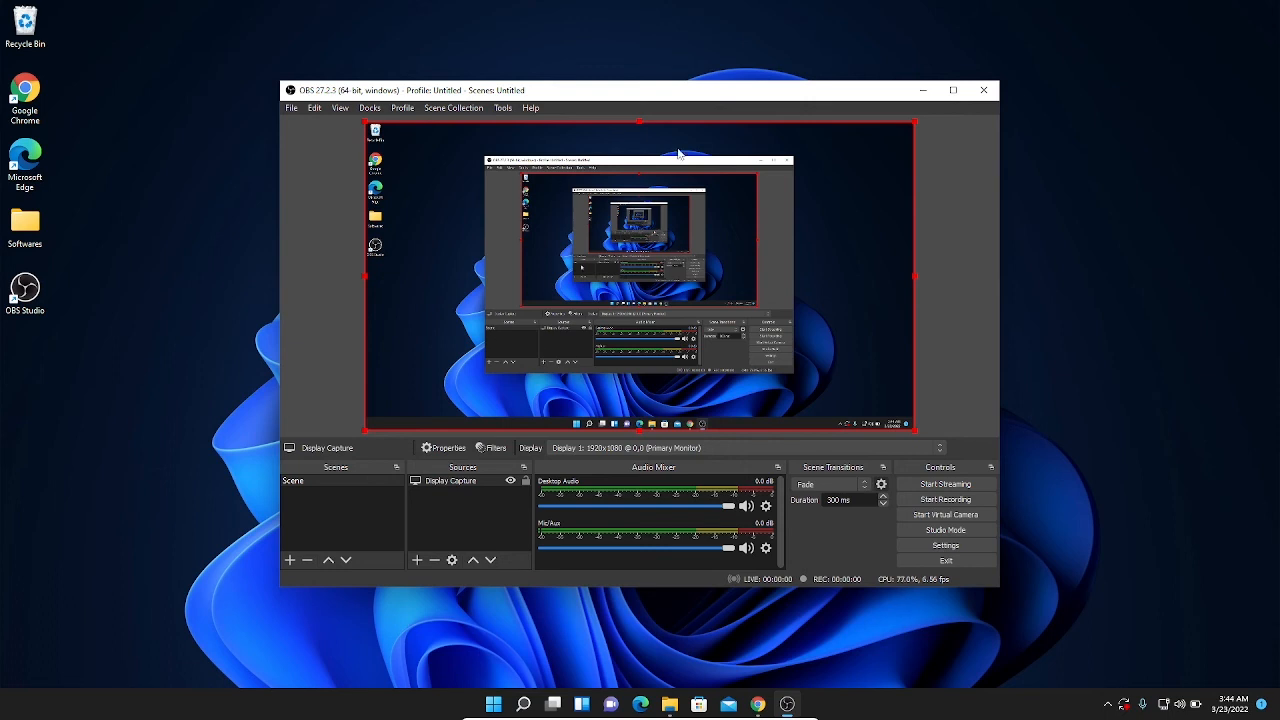
Step: Start a test recording of the screen, then stop it
left_click(941, 503)
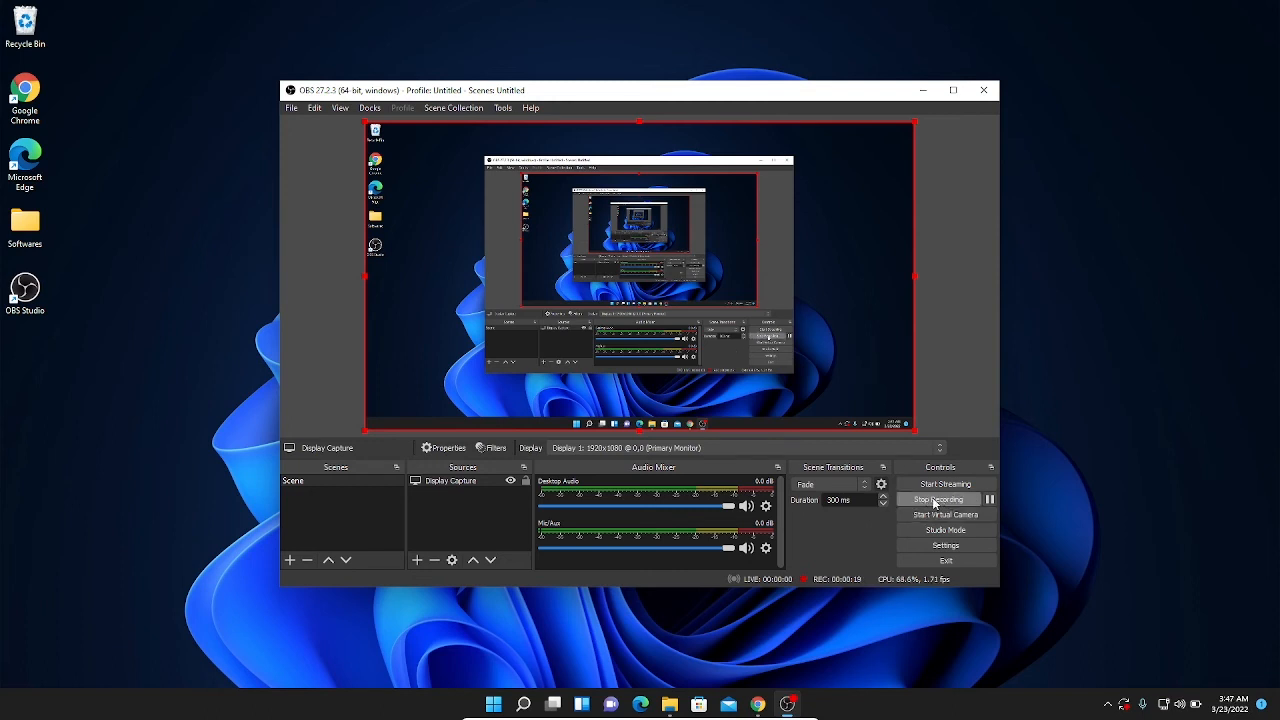
left_click(935, 500)
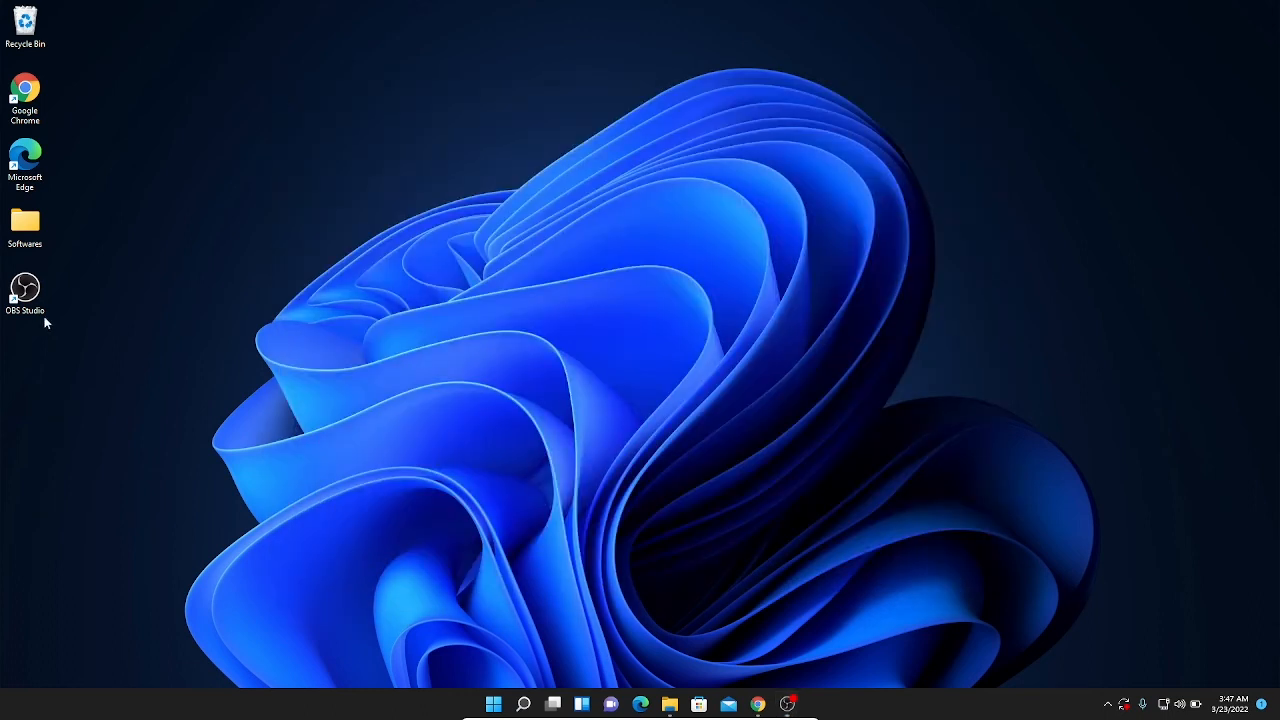
double_click(25, 225)
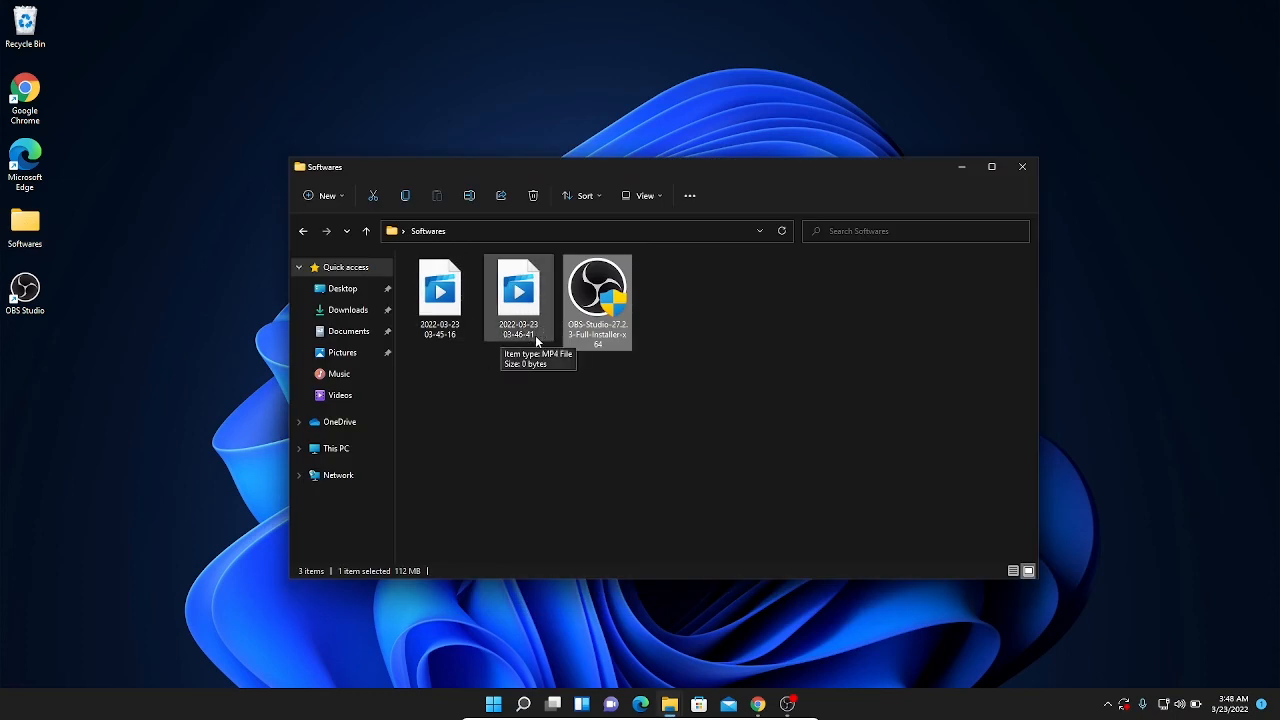
double_click(522, 302)
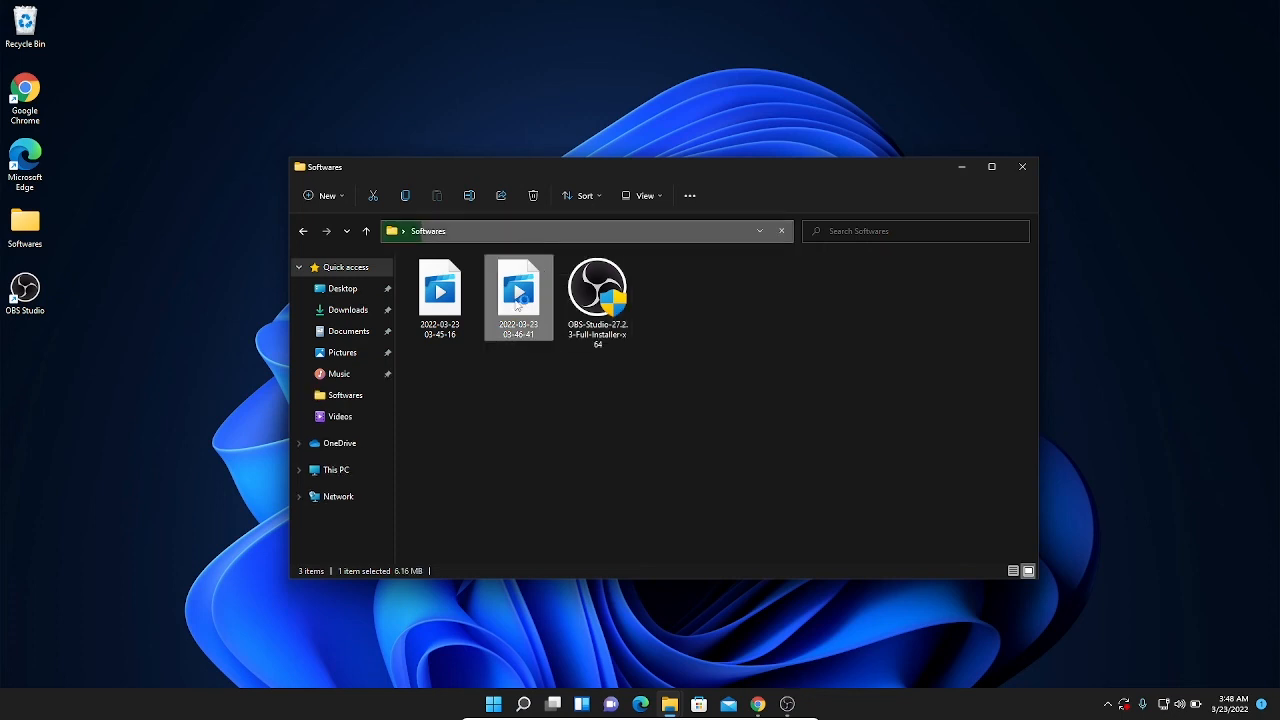